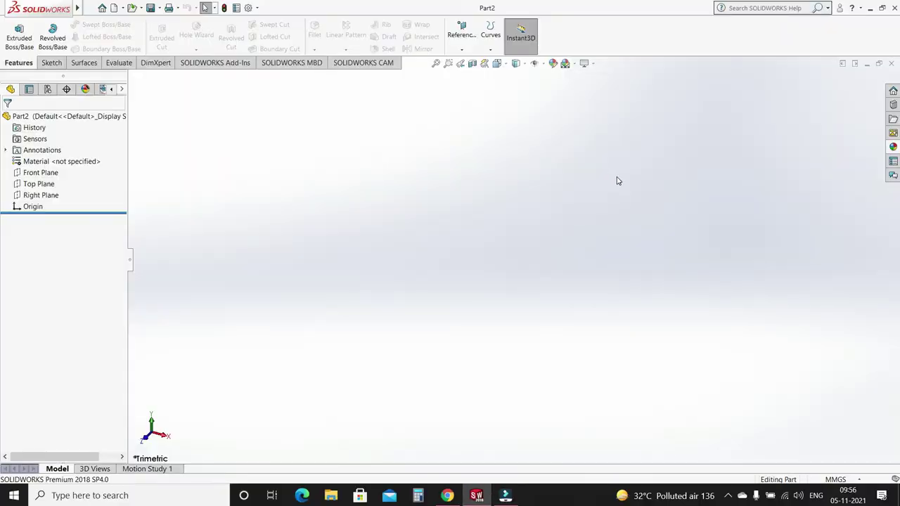
Start a new sketch on the Front Plane
click(54, 174)
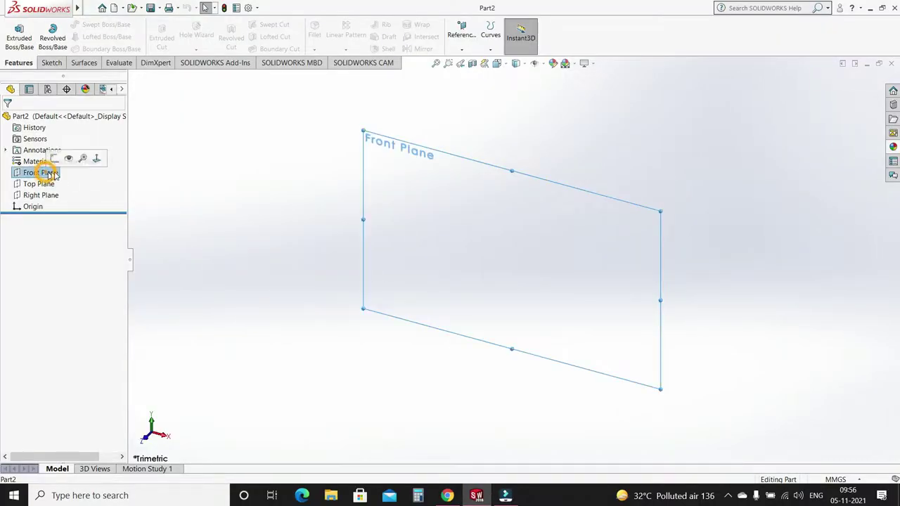
click(52, 63)
click(14, 32)
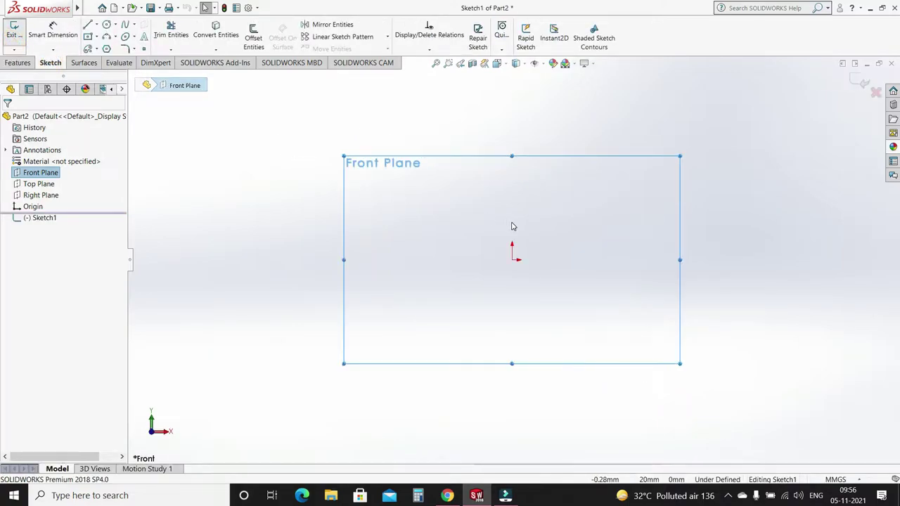
click(511, 225)
Draw three concentric circles at the origin with diameters 71, 75 and 44
click(107, 25)
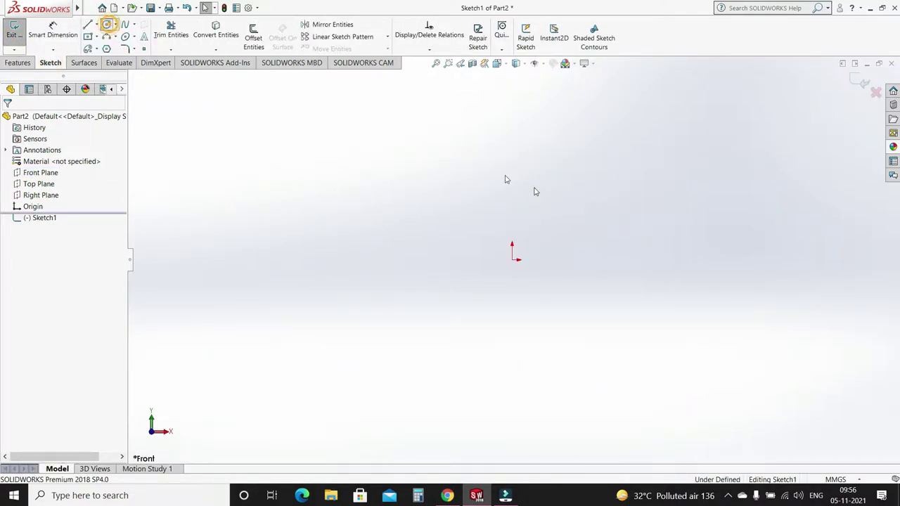
click(515, 259)
text(71)
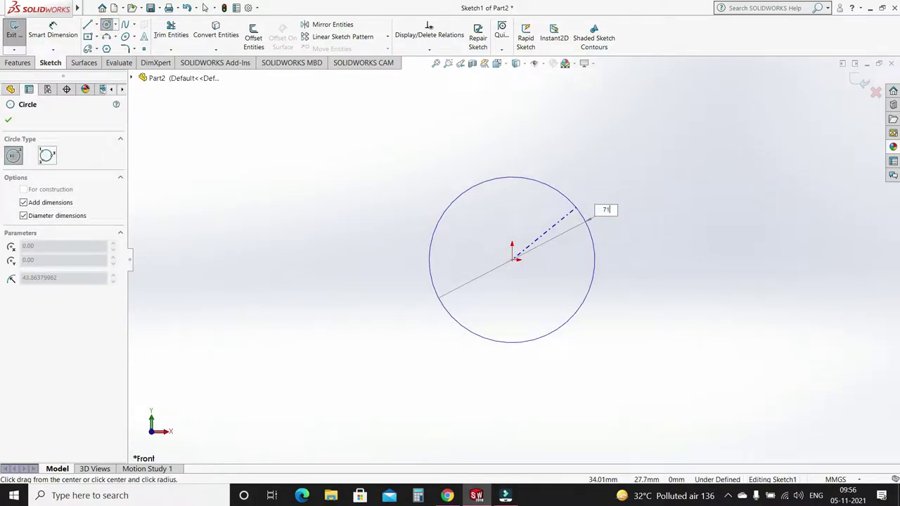
key(Return)
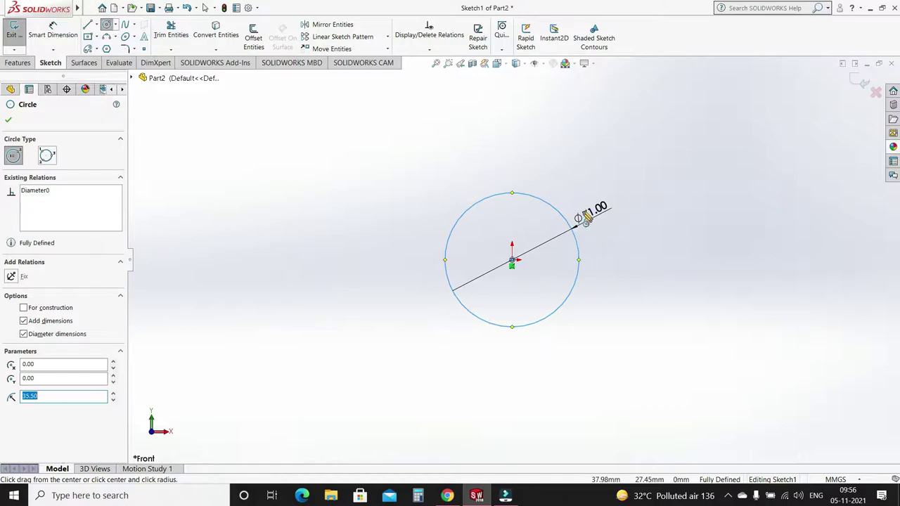
click(513, 261)
text(75)
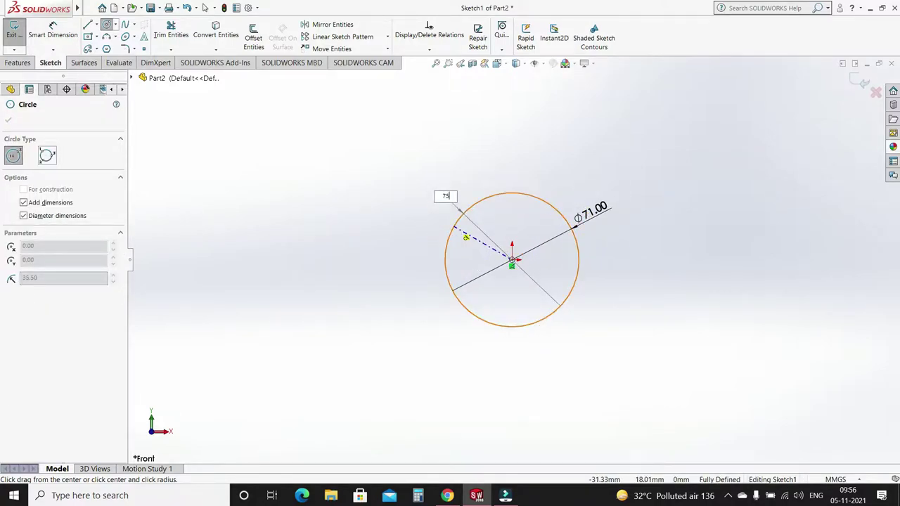
key(Return)
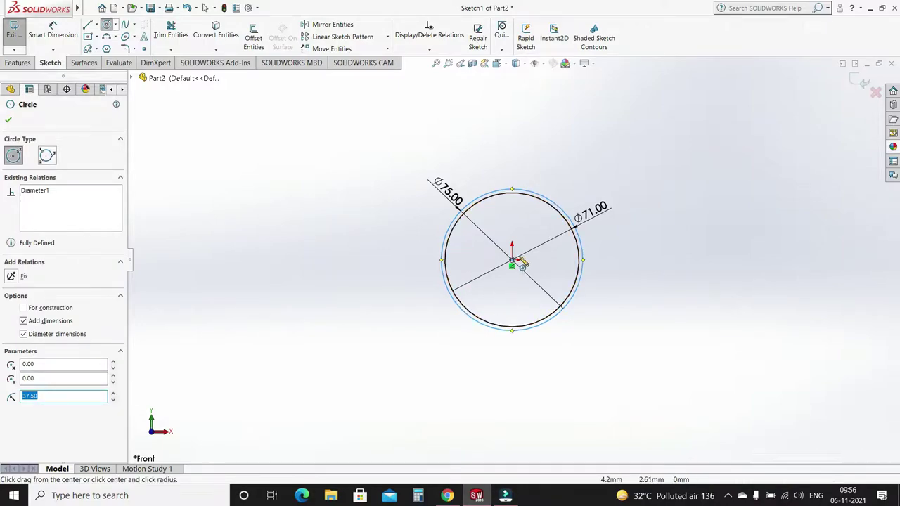
click(513, 262)
text(44)
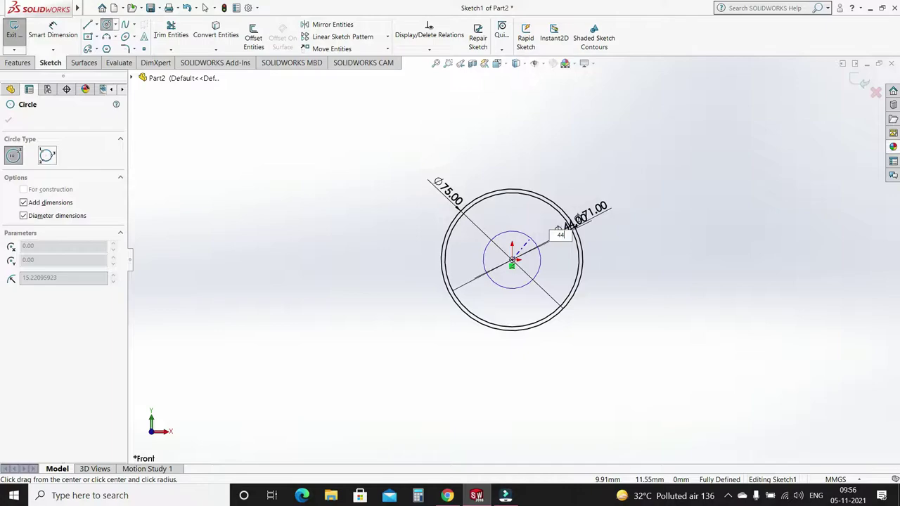
key(Return)
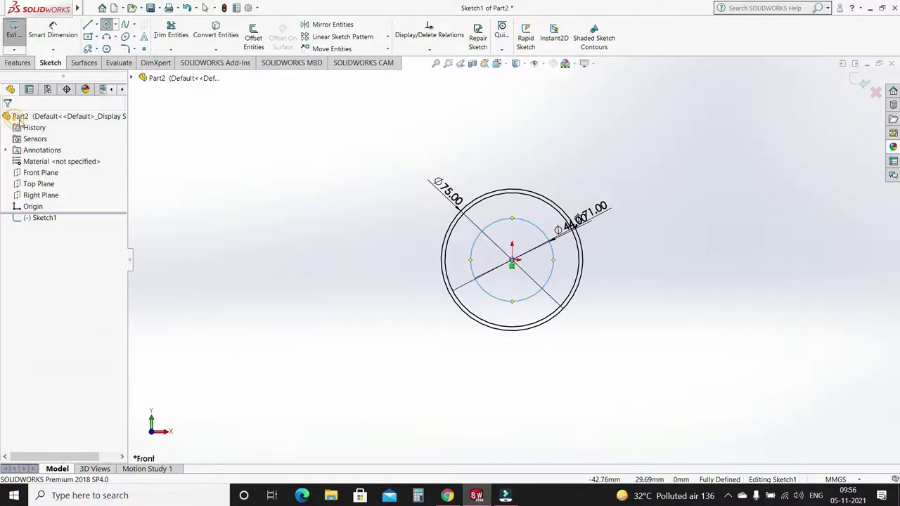
click(8, 120)
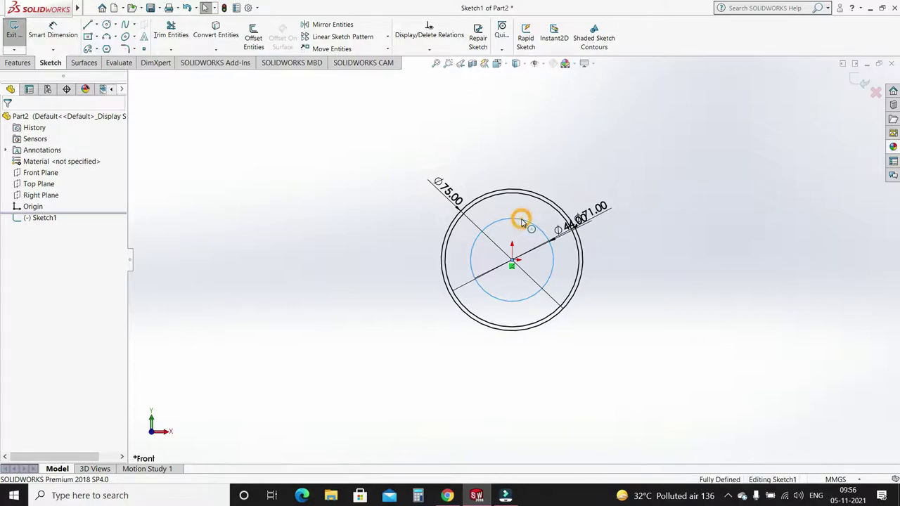
Make the Ø44 circle construction geometry and move its dimension above the circles
click(522, 222)
double_click(36, 332)
click(23, 270)
click(8, 121)
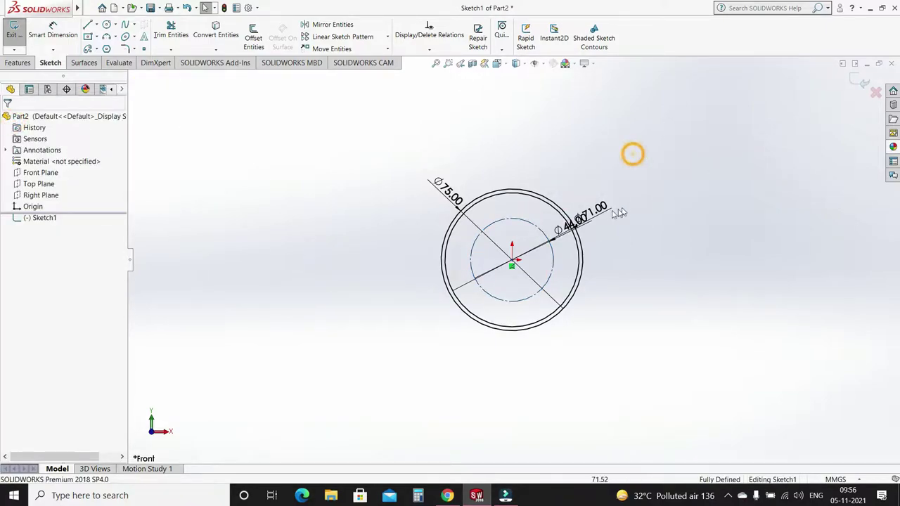
drag(565, 232, 551, 172)
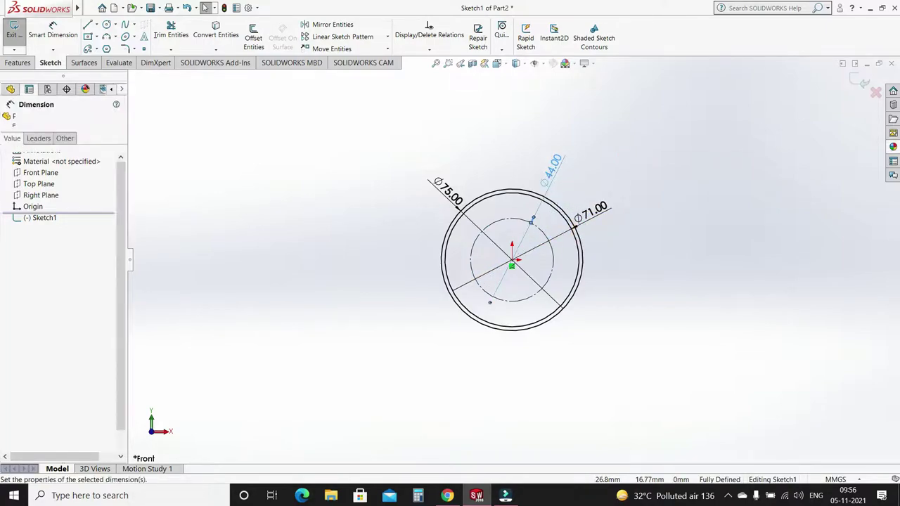
click(657, 194)
scroll(551, 306, down, 2)
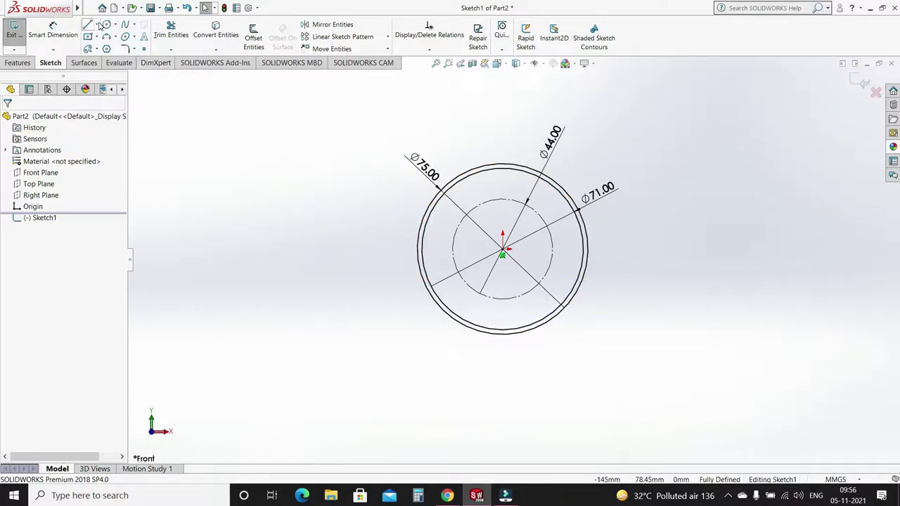
Draw a vertical centerline upward from the origin
click(96, 24)
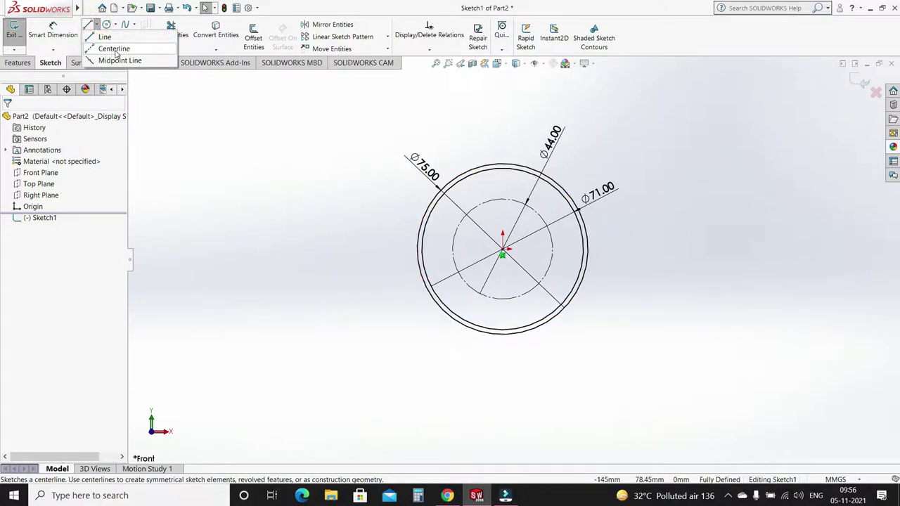
click(114, 49)
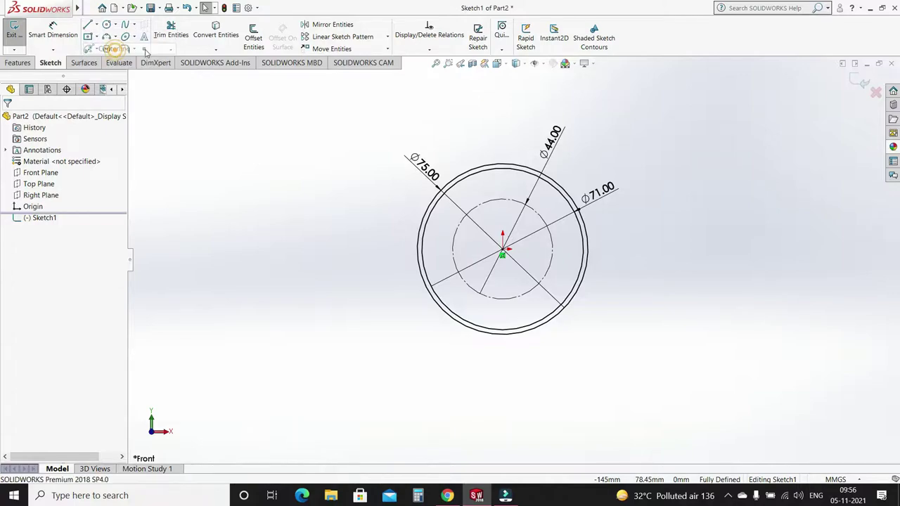
click(504, 250)
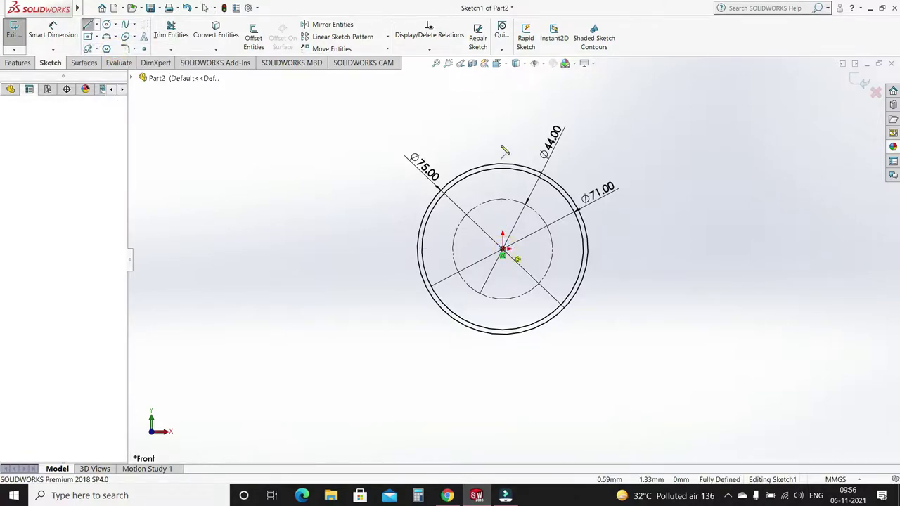
click(503, 122)
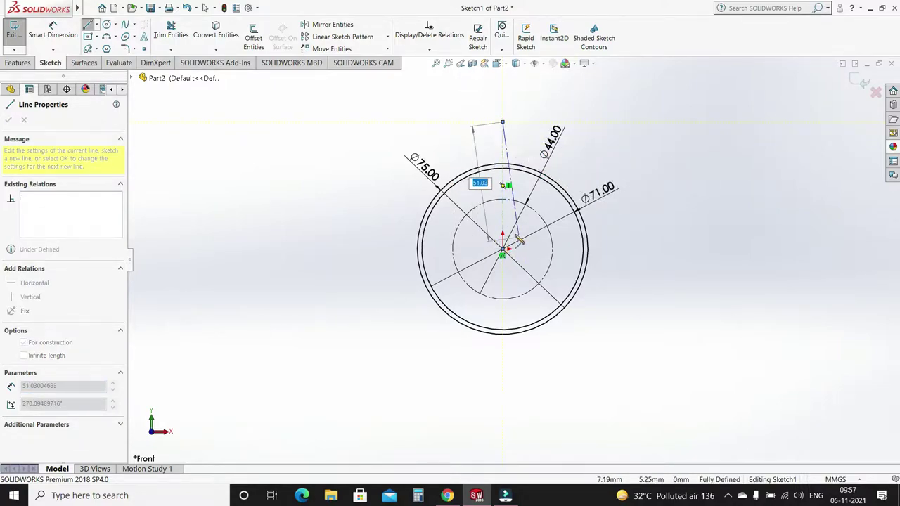
key(Escape)
Draw a second centerline from the origin angled up to the right
click(97, 24)
click(112, 48)
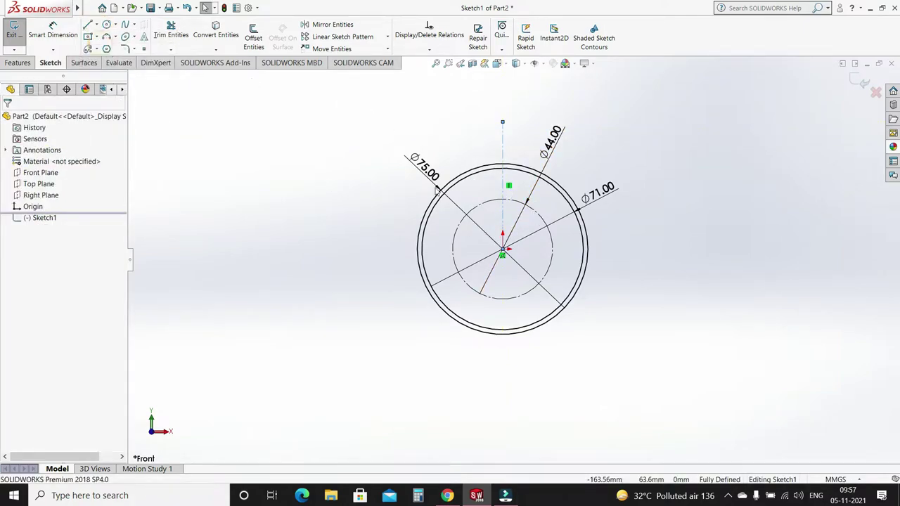
click(504, 250)
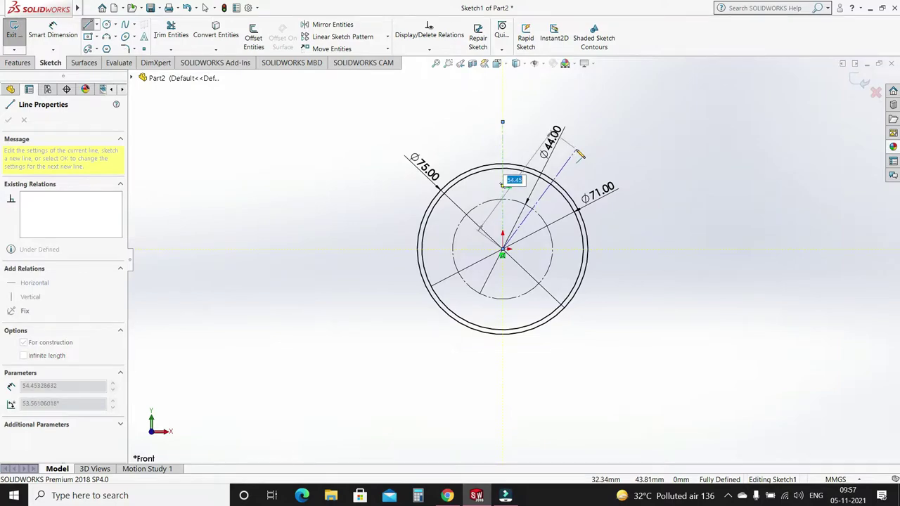
click(563, 161)
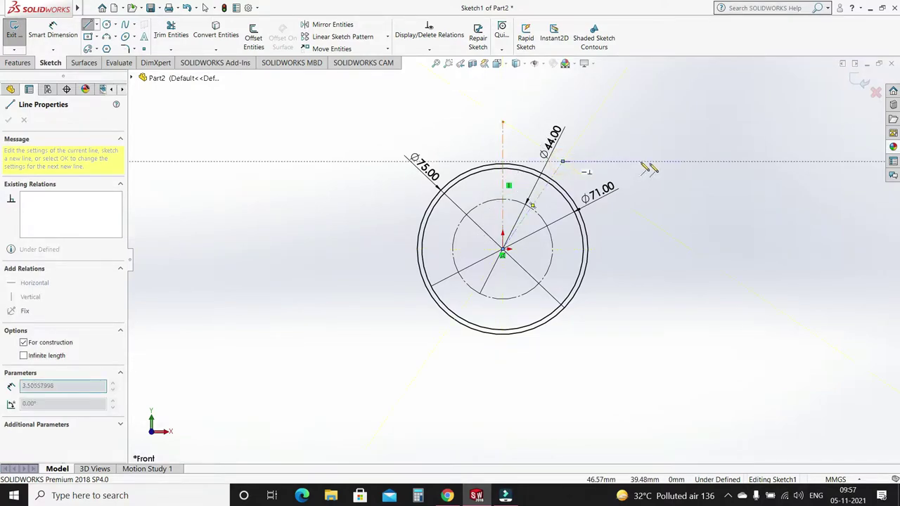
key(Escape)
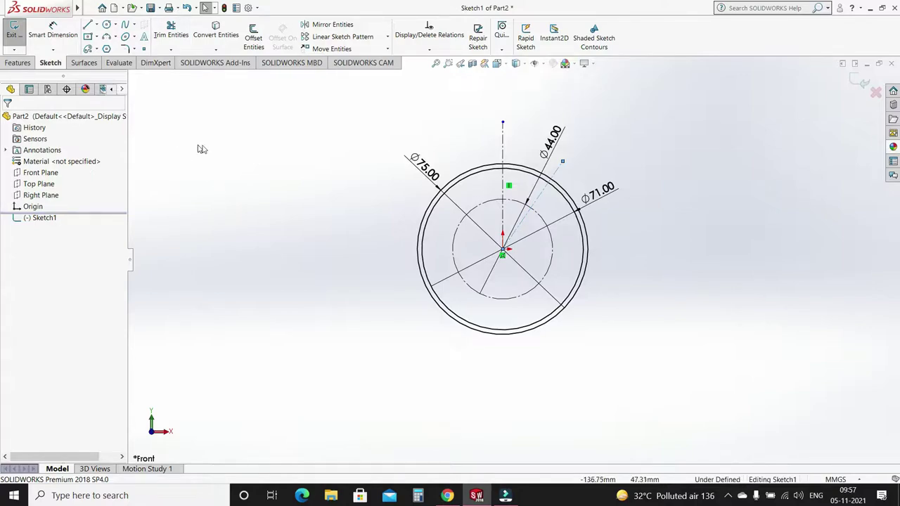
click(52, 32)
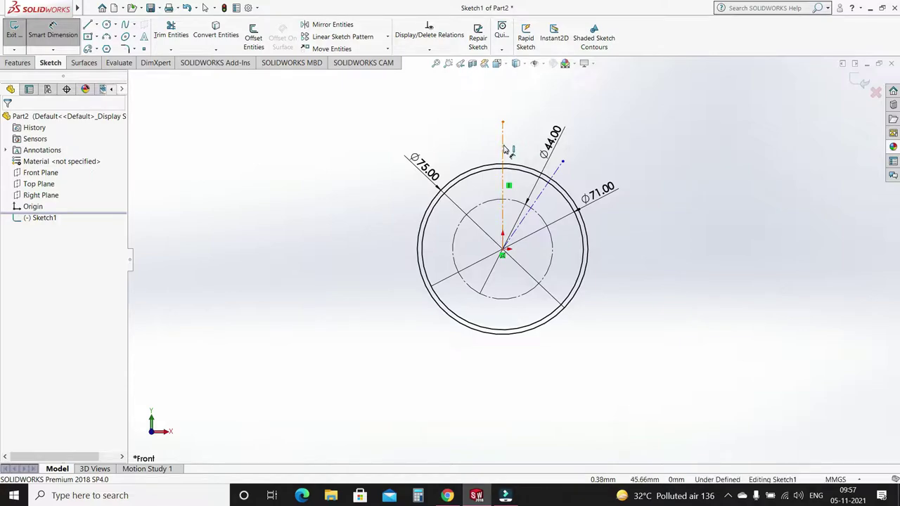
Dimension the angle between the two centerlines to 30°
click(502, 149)
click(555, 173)
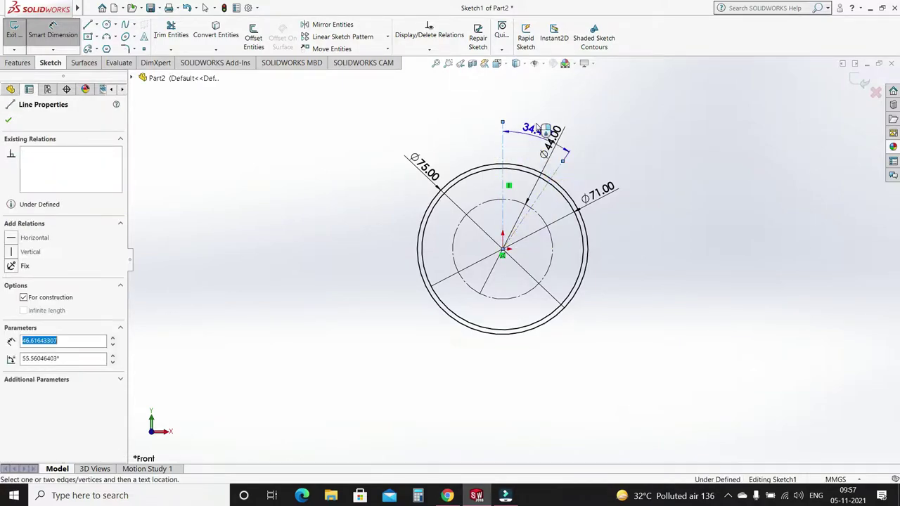
click(546, 101)
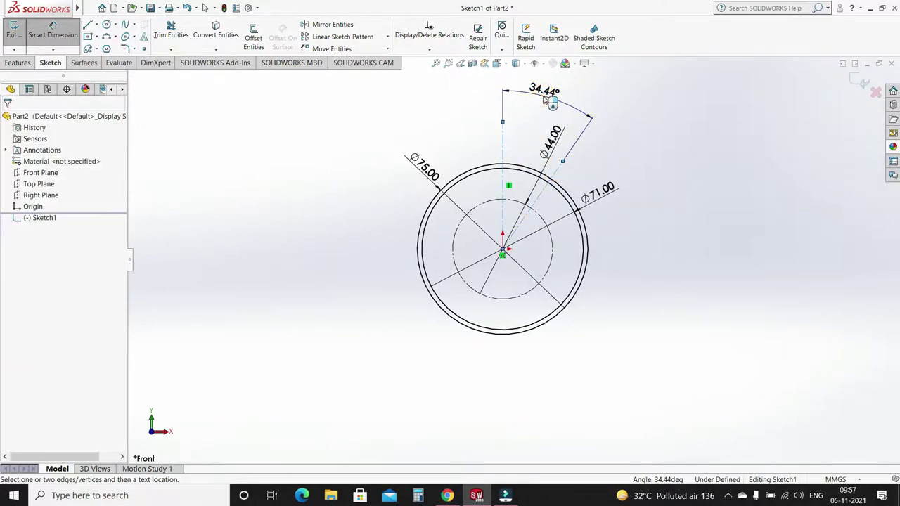
click(547, 100)
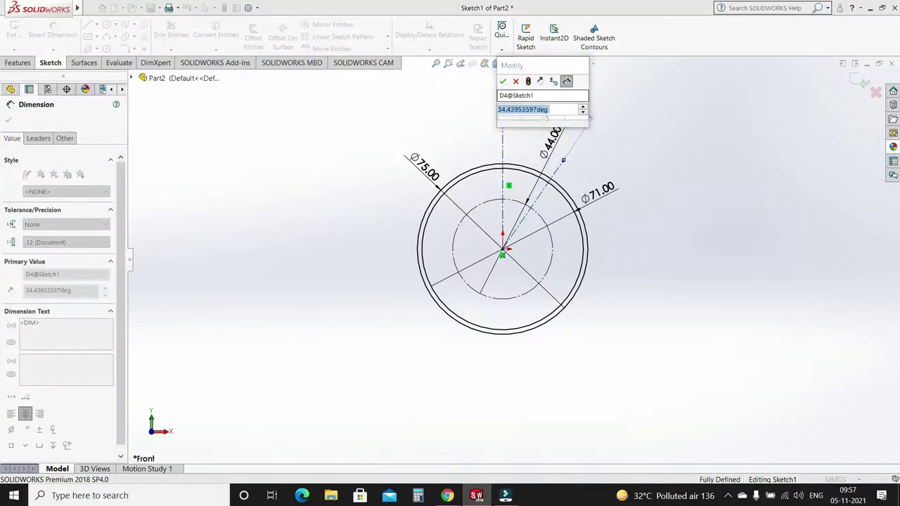
text(30)
key(Return)
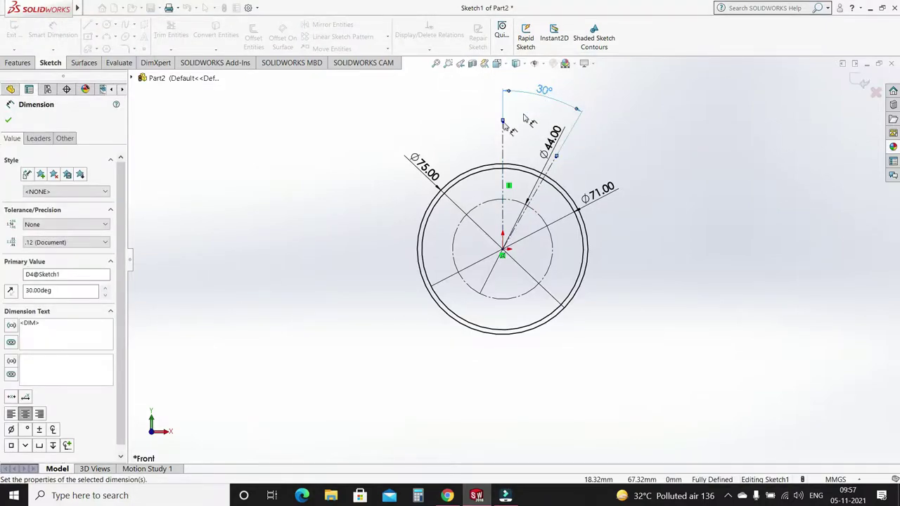
click(311, 147)
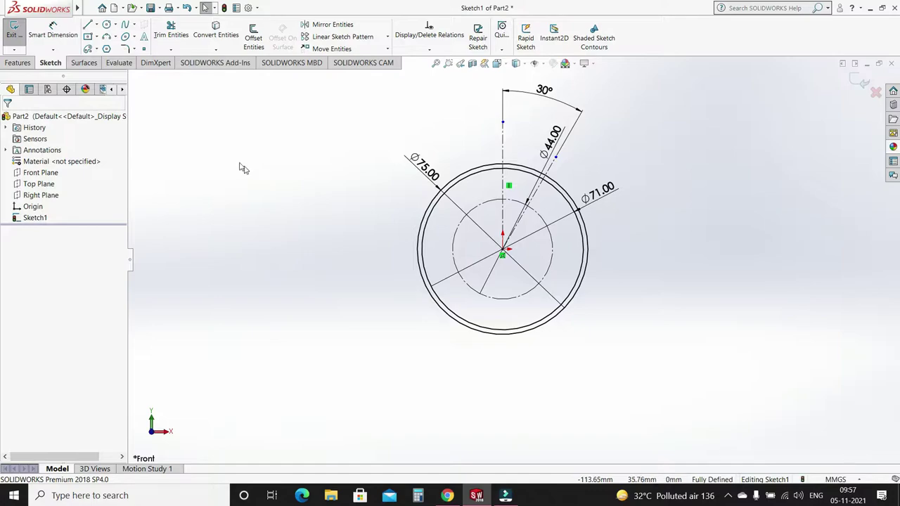
Mirror the angled centerline about the vertical centerline
click(322, 25)
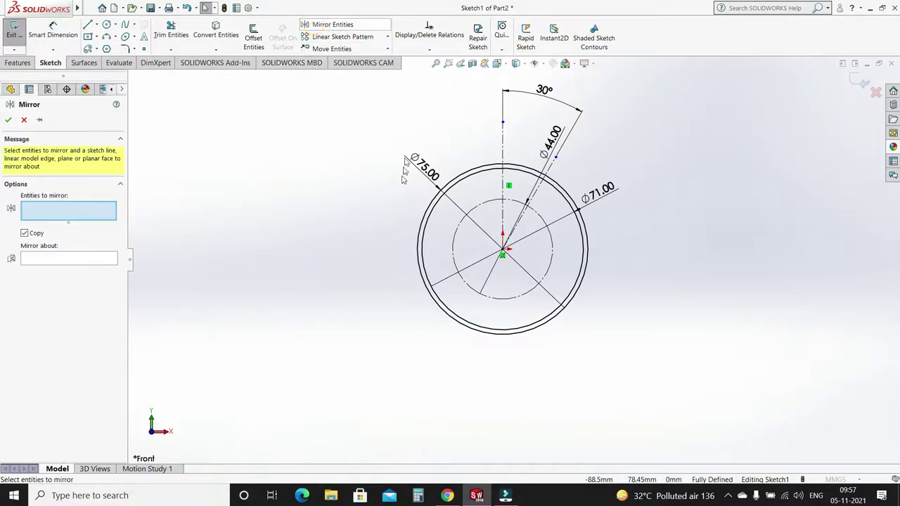
click(539, 188)
click(99, 259)
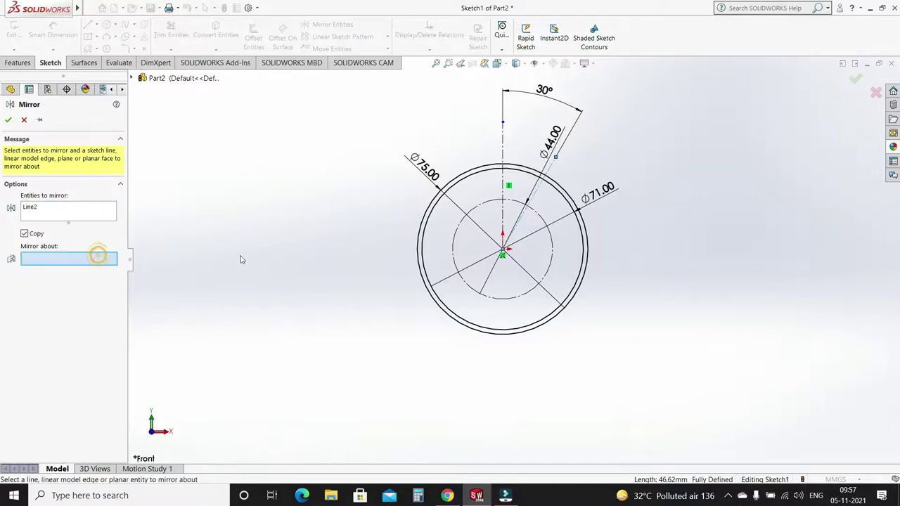
click(502, 139)
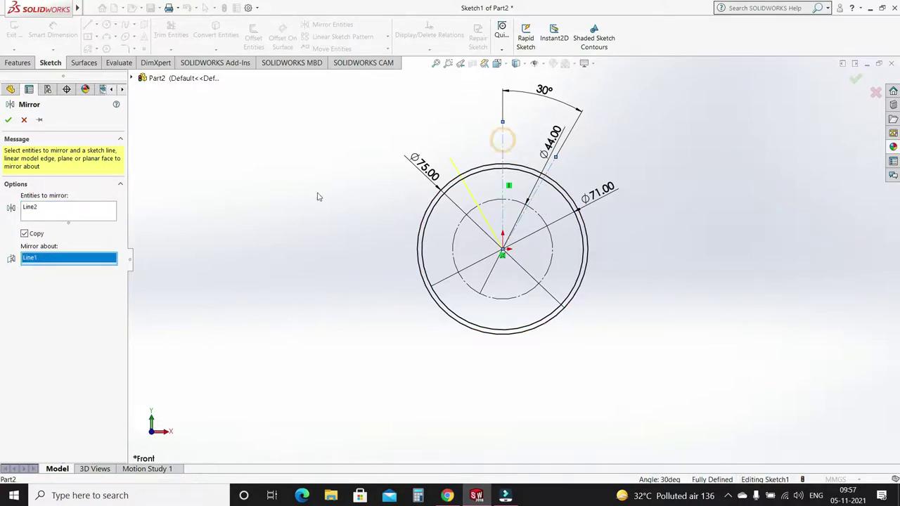
click(9, 121)
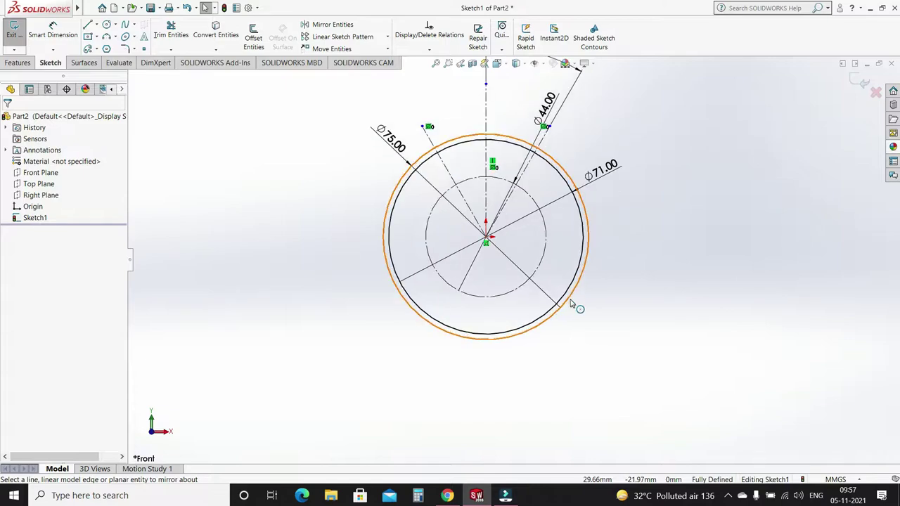
Sketch a centerpoint arc slot about the origin along the Ø44 circle, between the two angled centerlines
key(f)
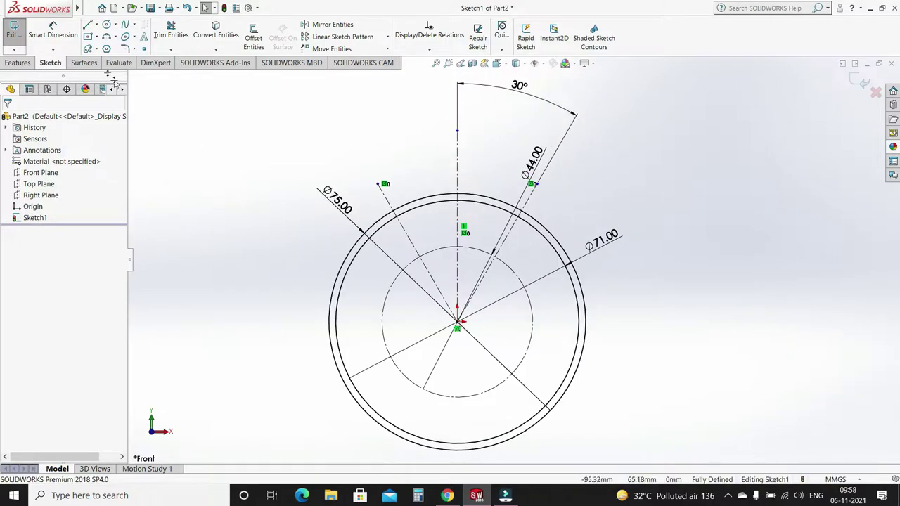
click(100, 49)
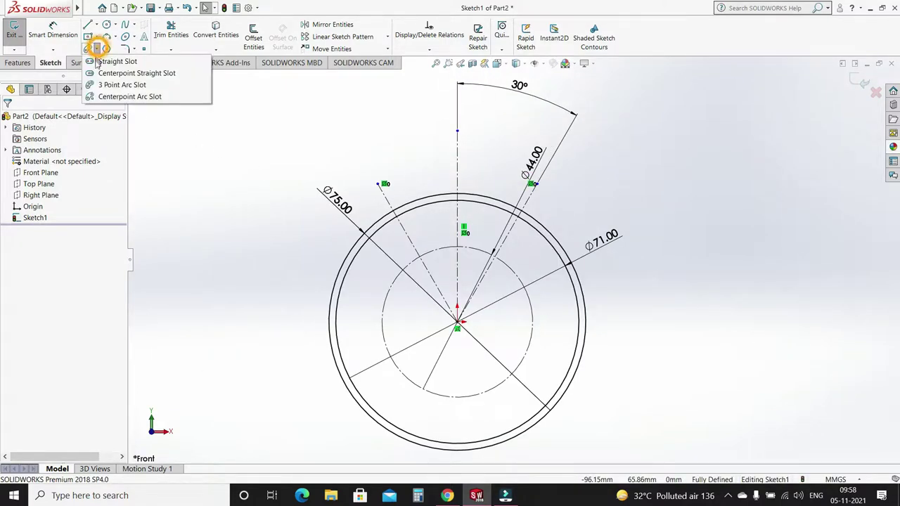
click(126, 95)
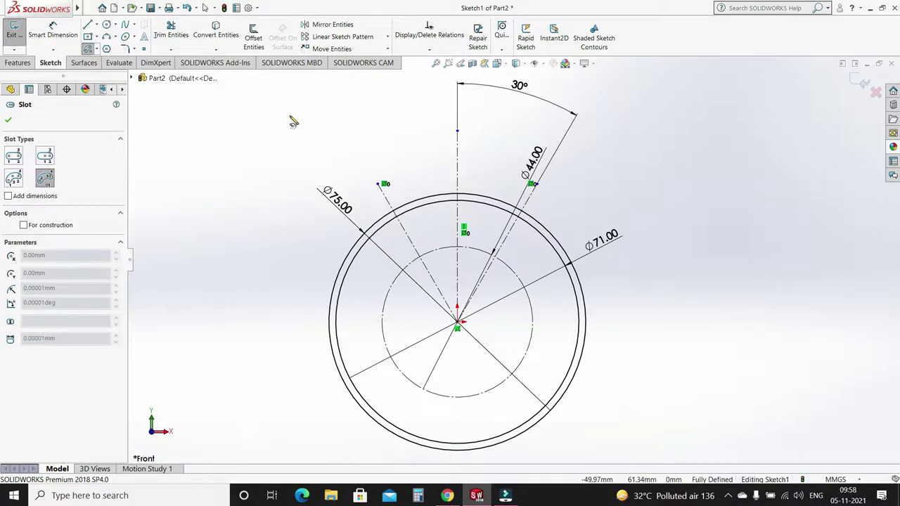
scroll(488, 279, down, 3)
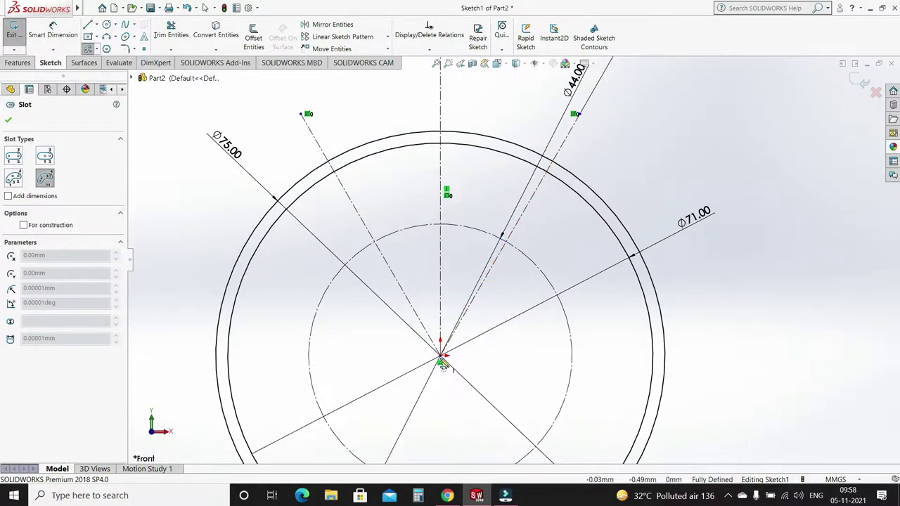
click(441, 361)
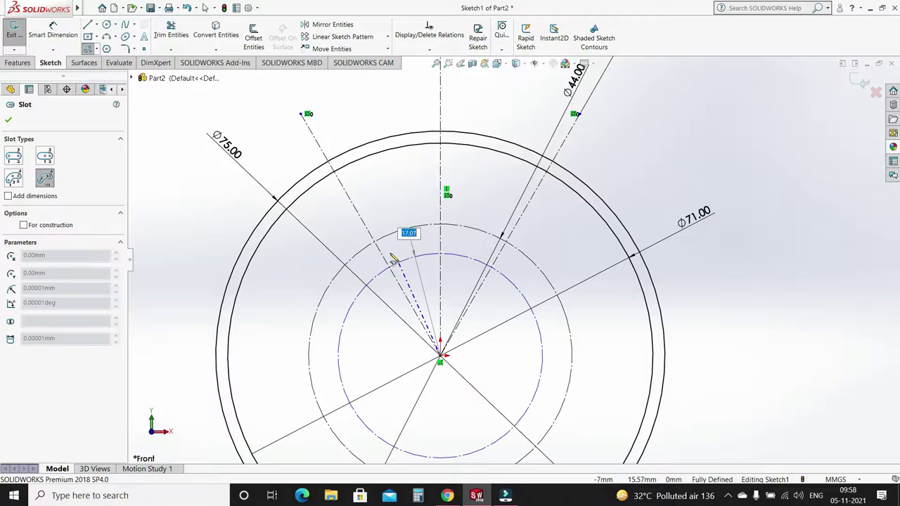
click(379, 249)
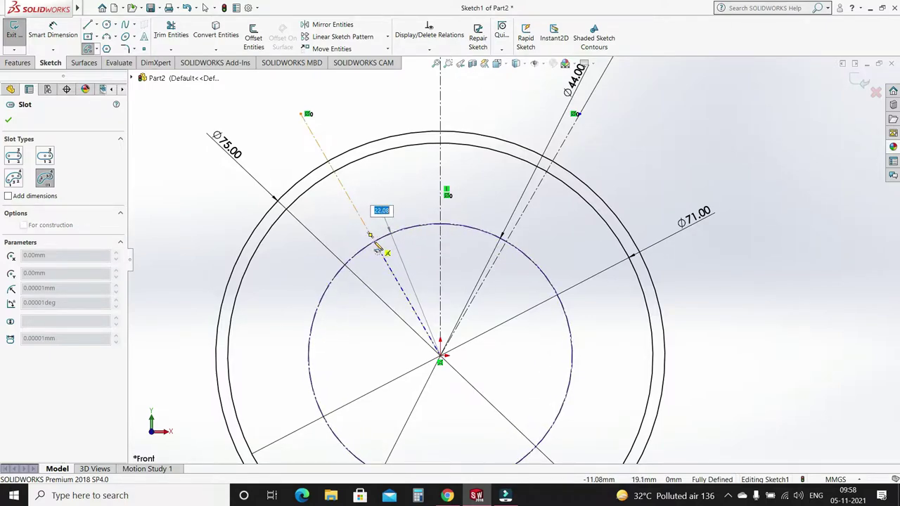
click(506, 243)
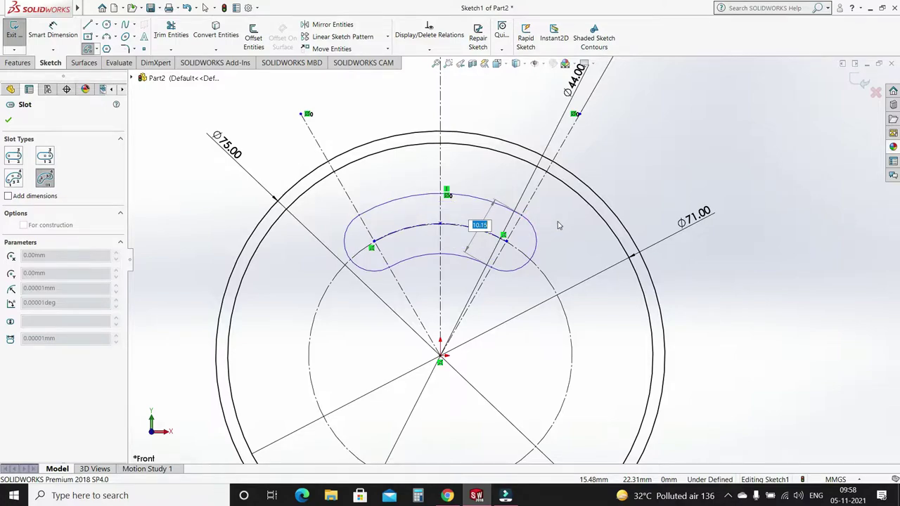
key(Return)
key(Escape)
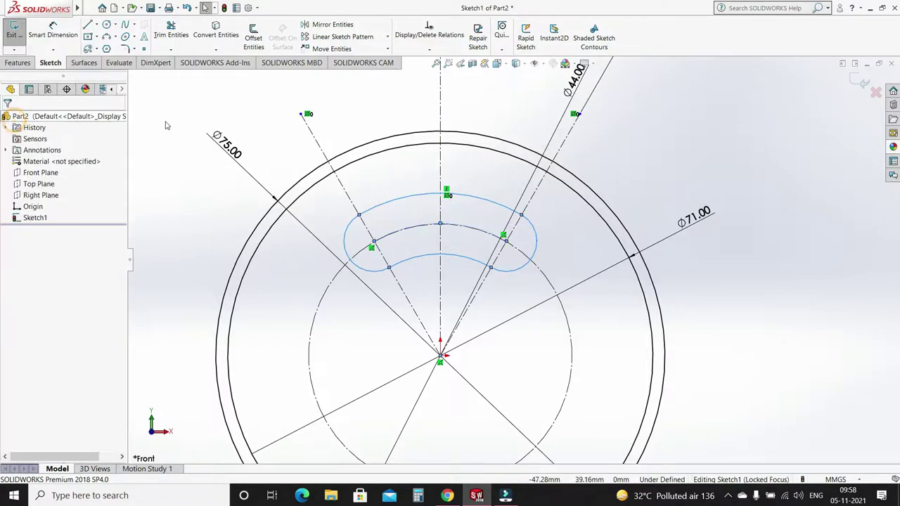
Dimension the slot's rounded end to an R8 radius
click(668, 166)
scroll(494, 259, up, 2)
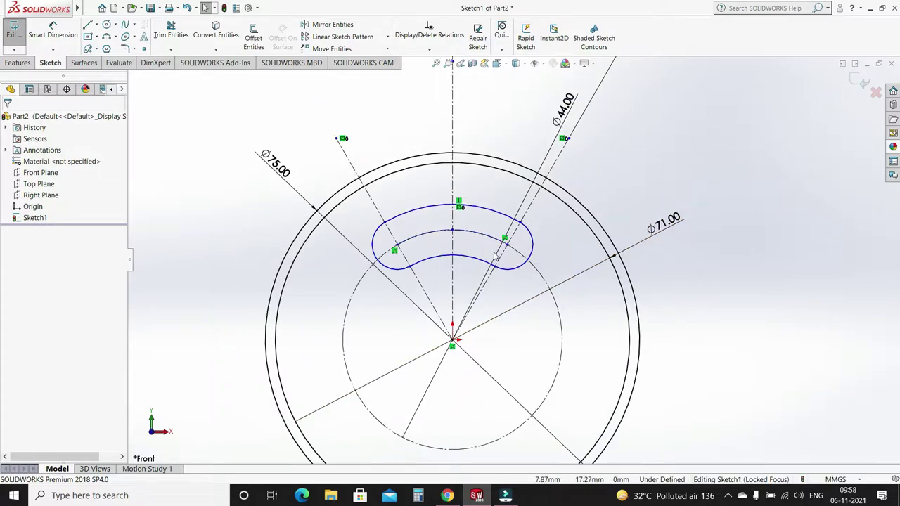
click(52, 31)
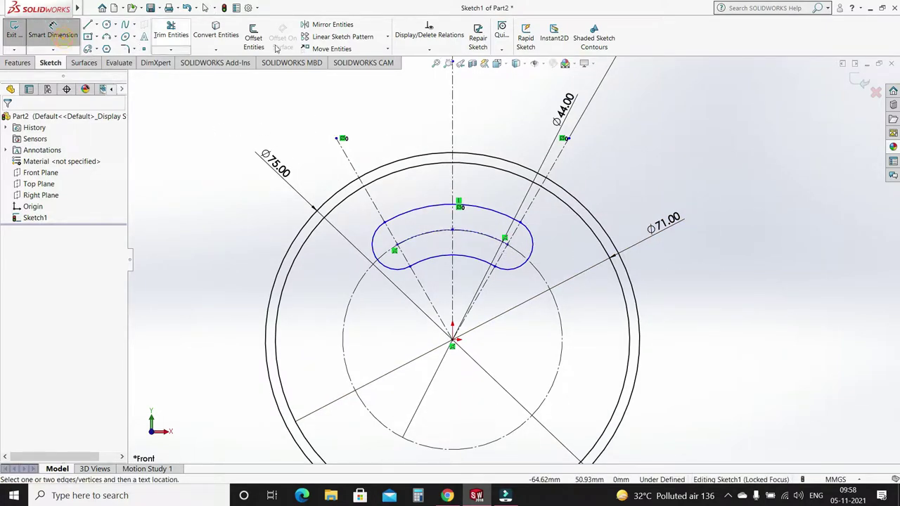
click(376, 241)
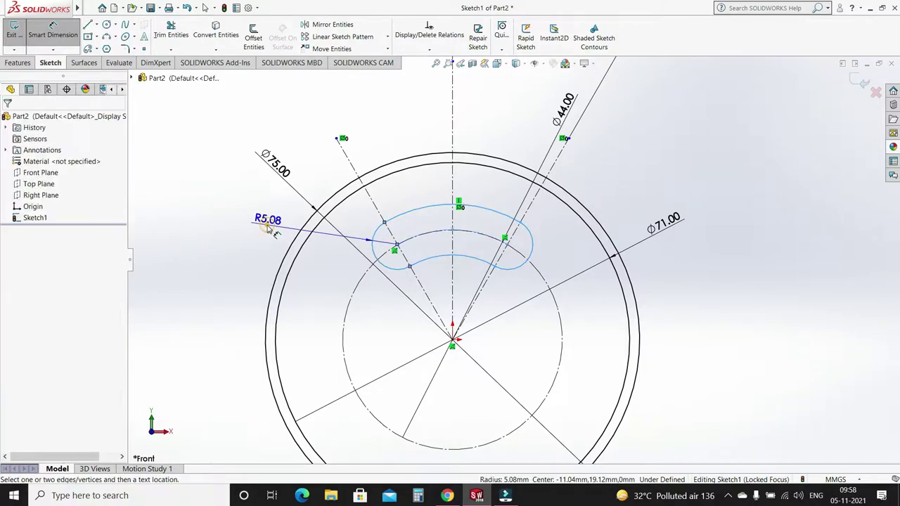
click(274, 234)
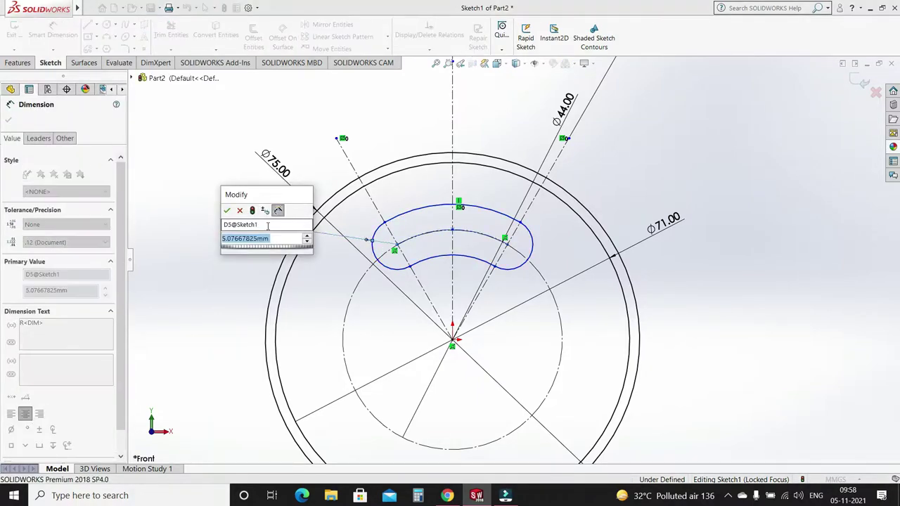
text(8)
key(Return)
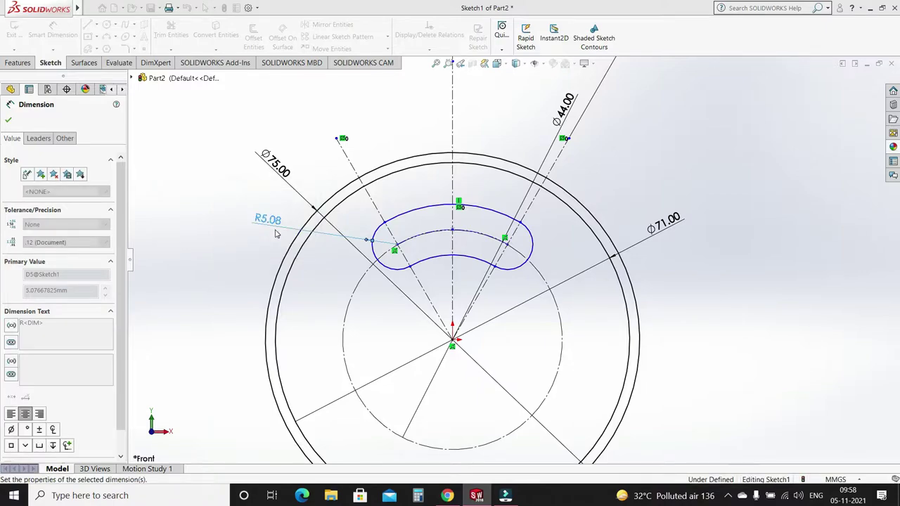
click(237, 260)
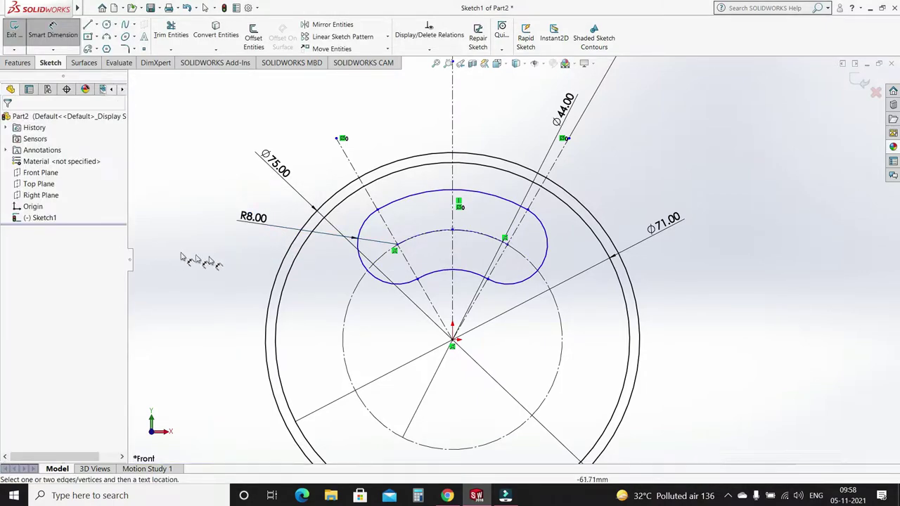
scroll(237, 260, up, 3)
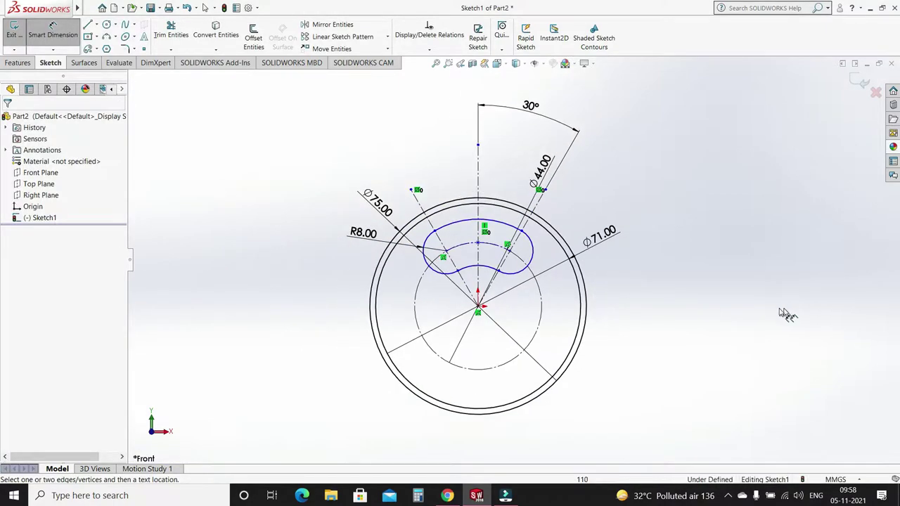
scroll(509, 295, down, 2)
scroll(514, 298, down, 3)
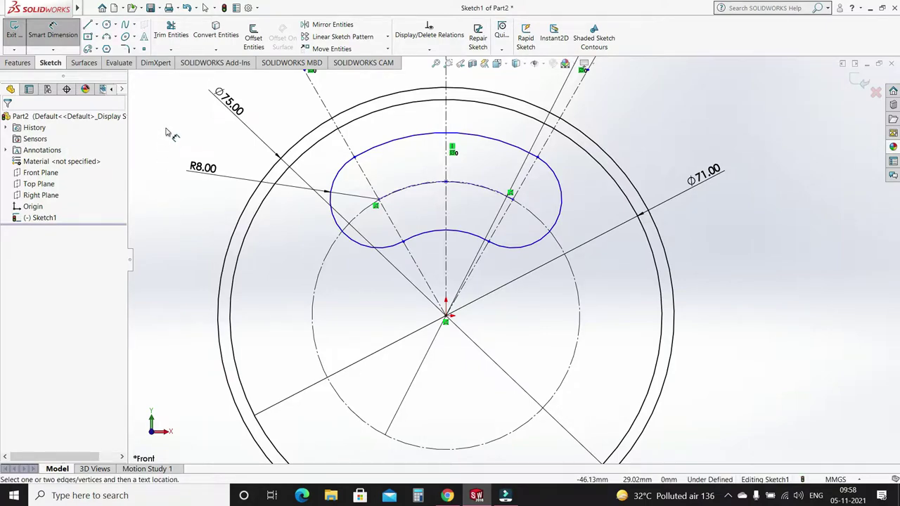
key(Escape)
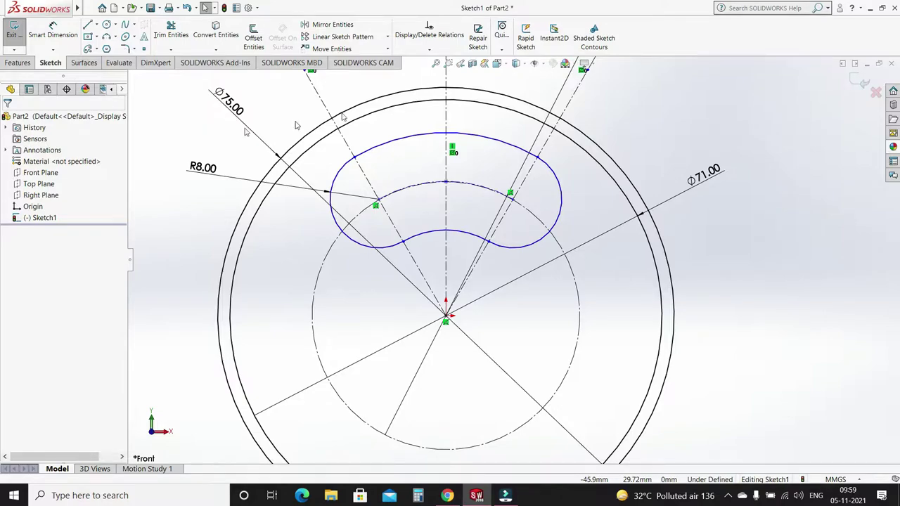
Circular-pattern the arc slot into 3 equal instances over 360° about the origin
click(387, 36)
click(392, 61)
scroll(442, 190, up, 3)
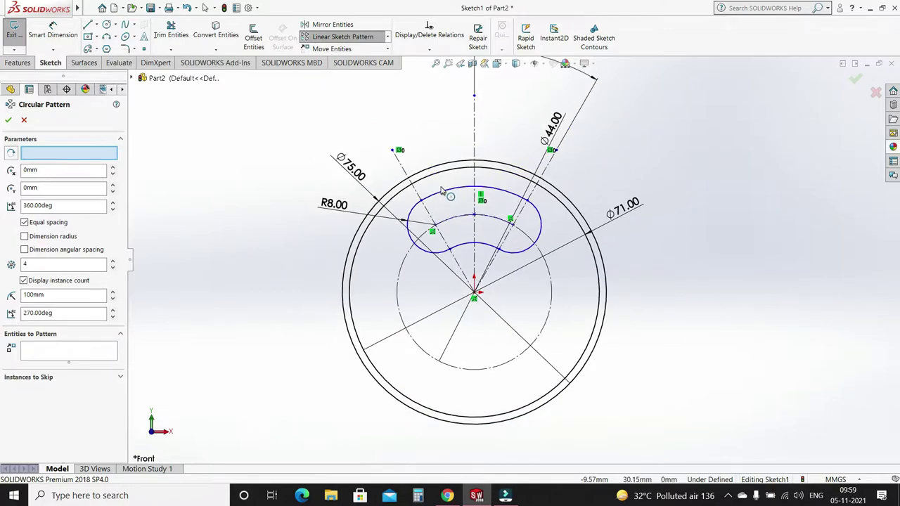
click(475, 295)
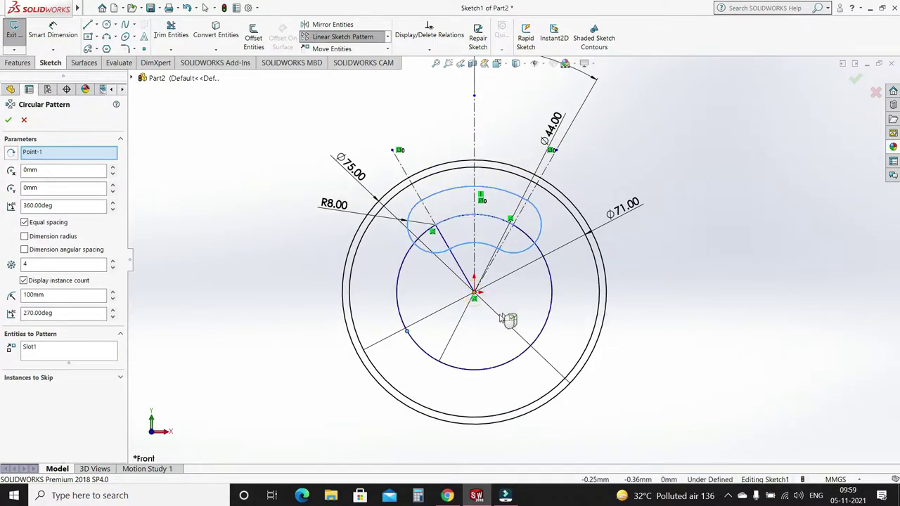
double_click(60, 265)
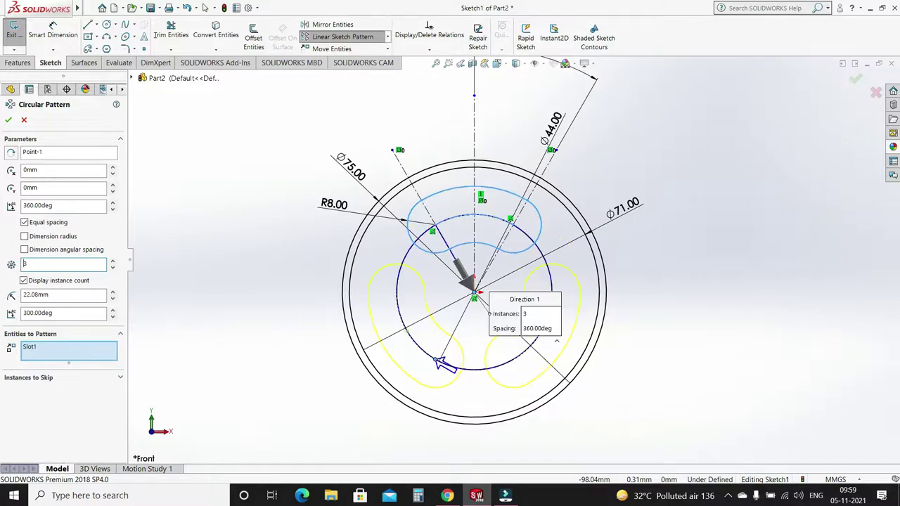
click(7, 121)
click(299, 252)
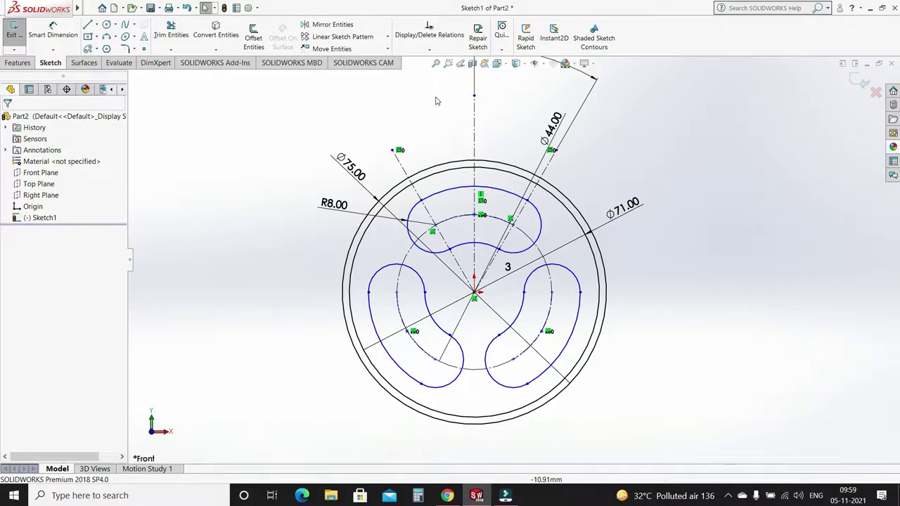
Fully define the sketch from the top, left and right slot arcs, adding an R30.08 dimension
click(428, 49)
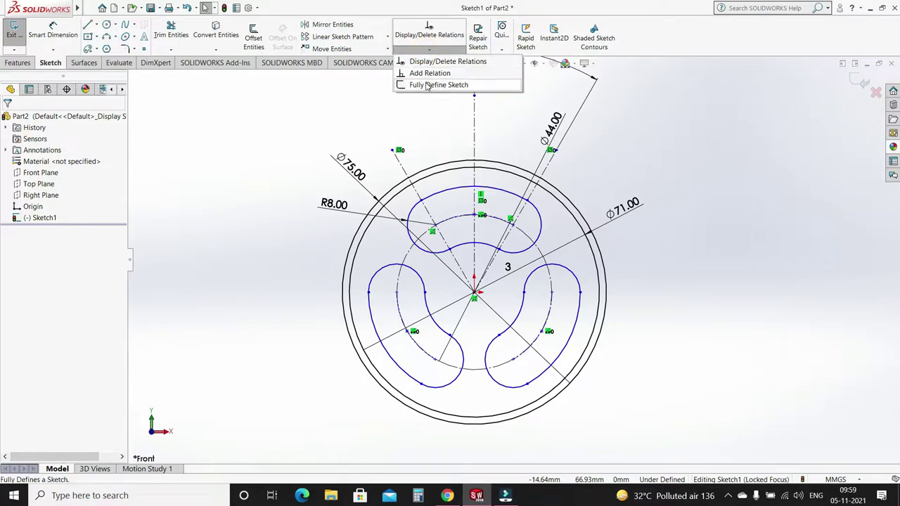
click(426, 85)
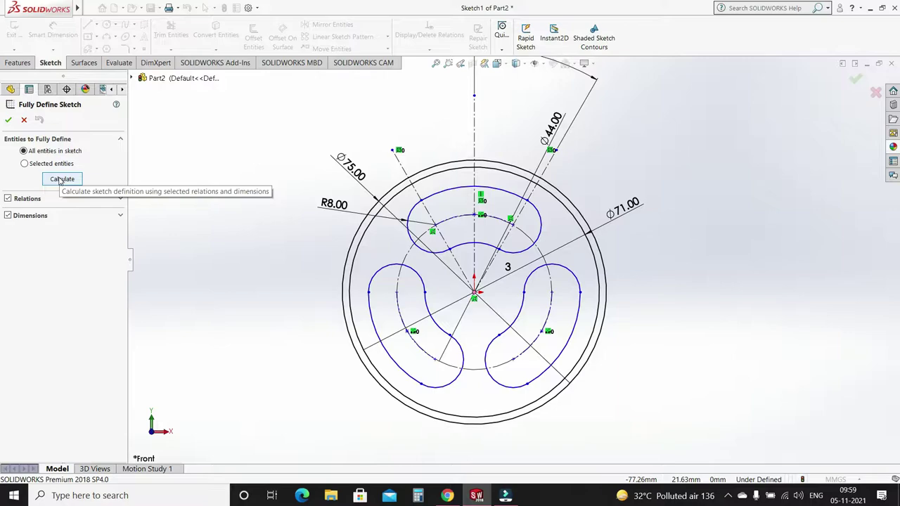
click(24, 163)
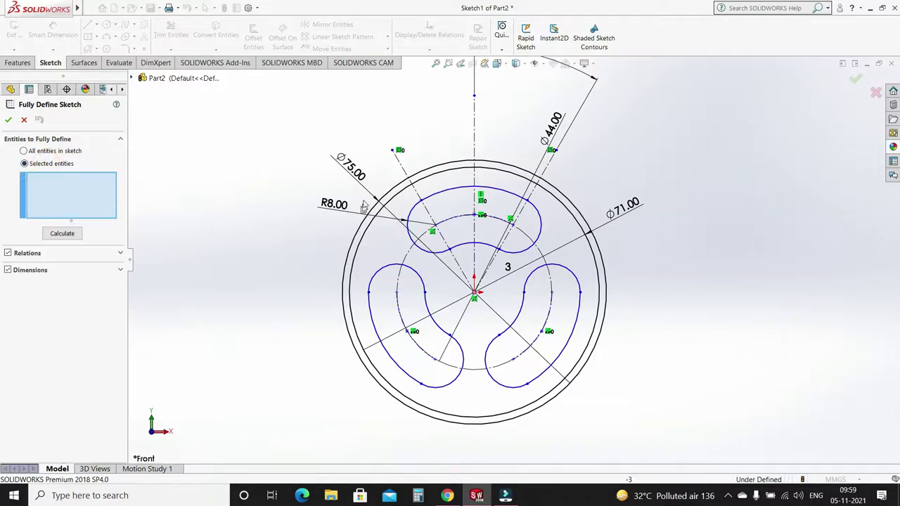
click(443, 195)
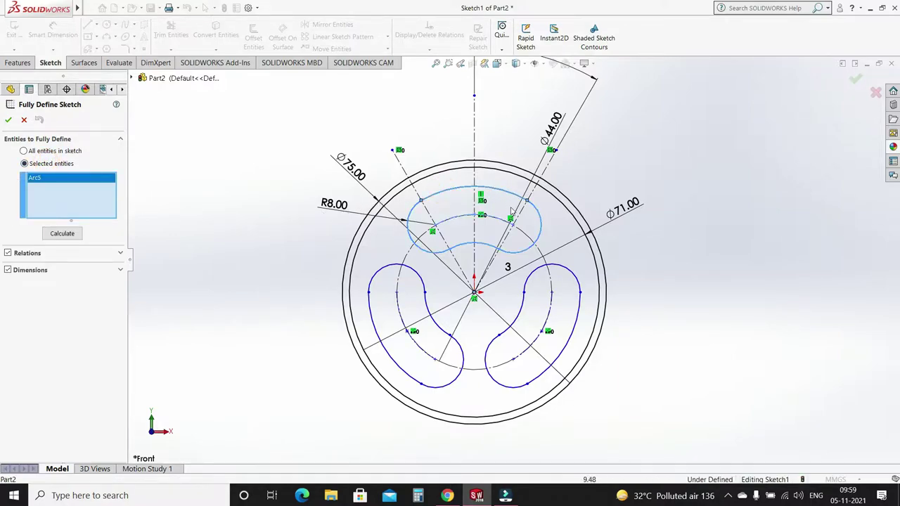
click(379, 272)
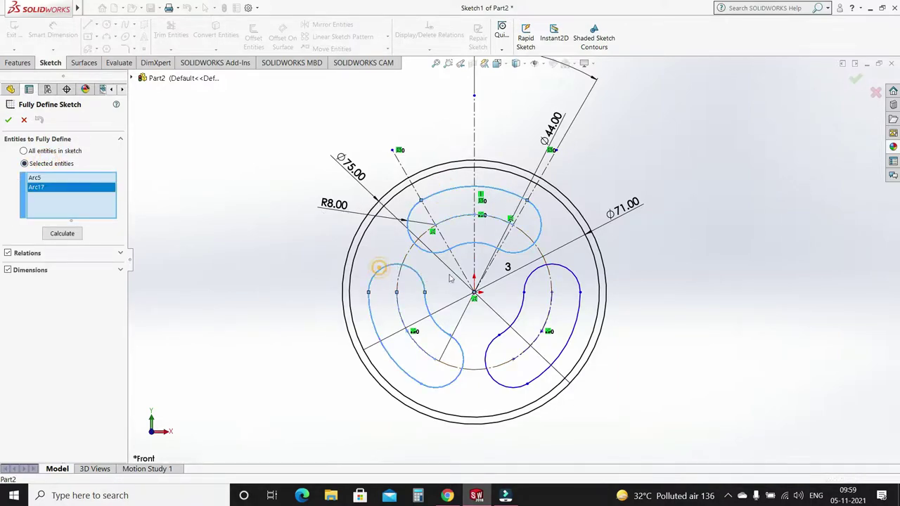
click(522, 304)
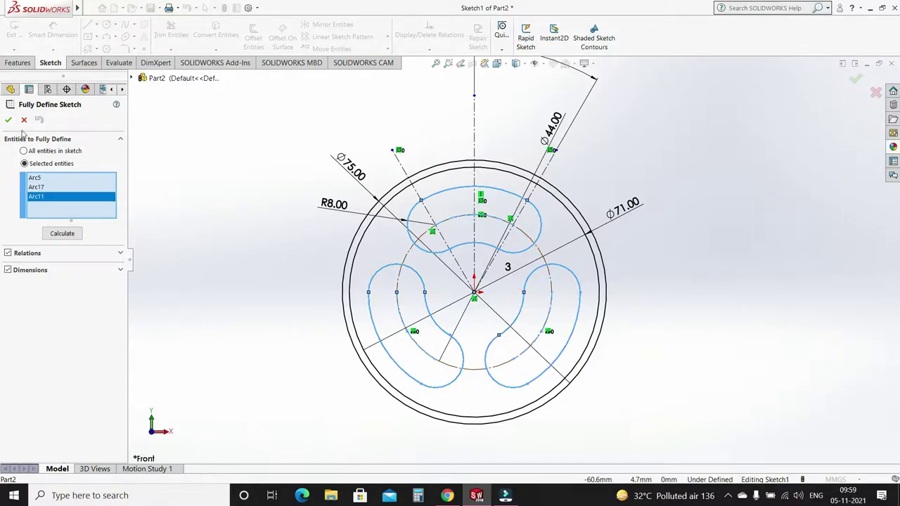
click(67, 233)
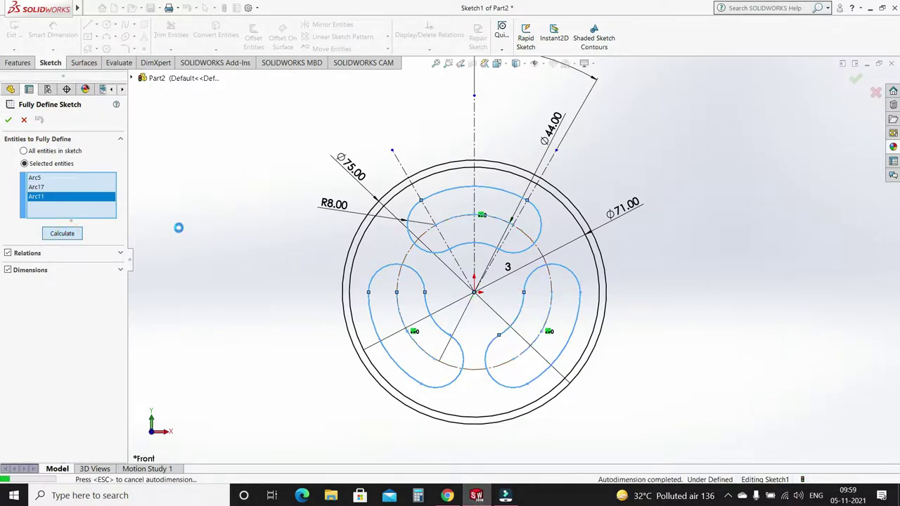
click(8, 121)
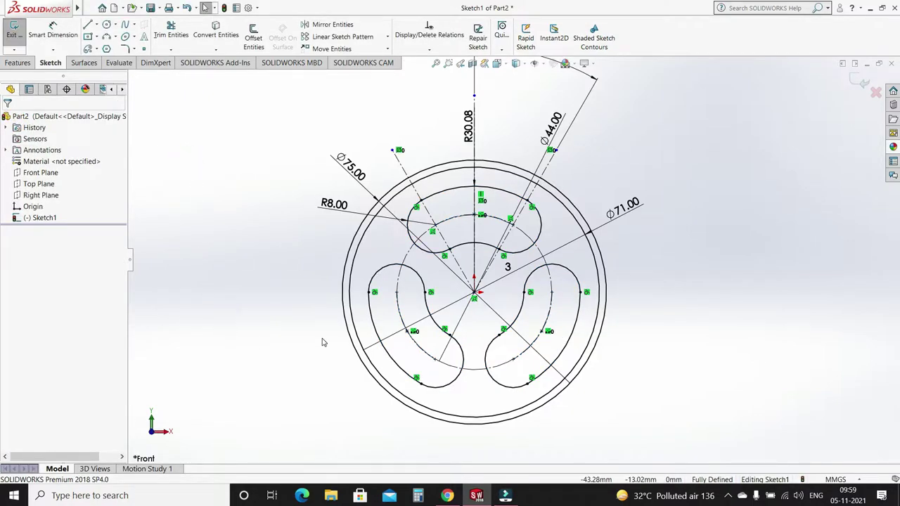
key(f)
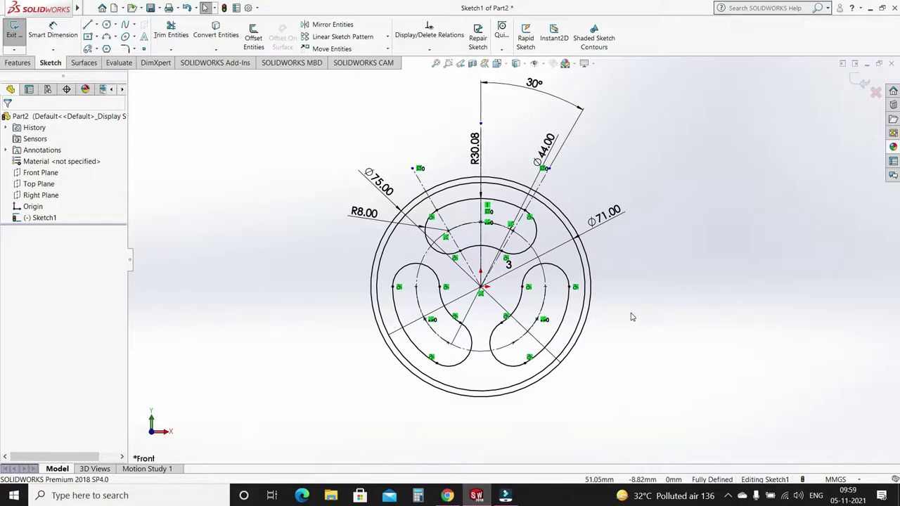
Boss-extrude the disc and outer ring regions 14 mm with a Mid Plane end condition
click(18, 62)
click(19, 39)
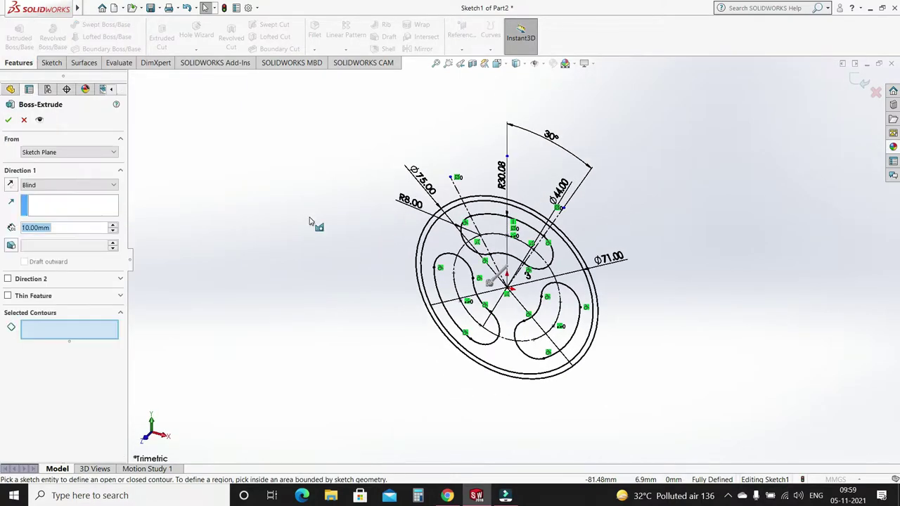
click(450, 238)
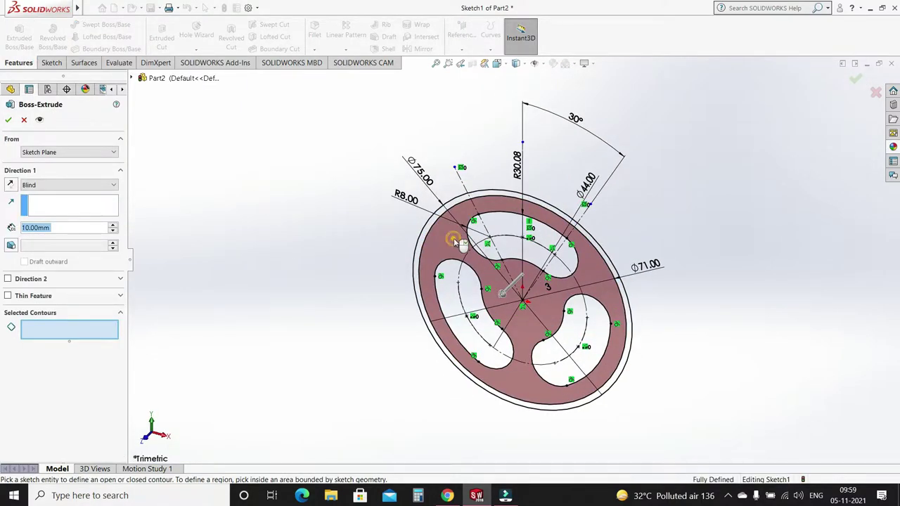
scroll(512, 206, down, 2)
scroll(511, 205, down, 2)
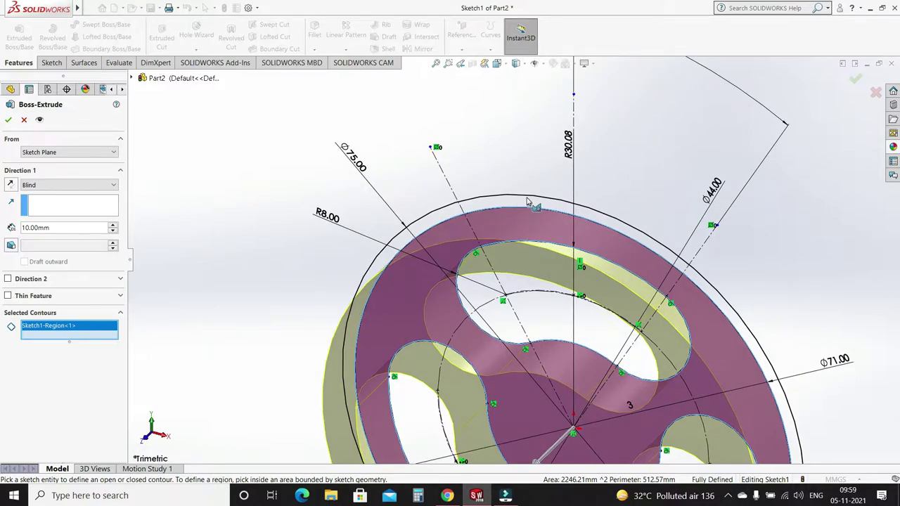
click(531, 204)
key(z)
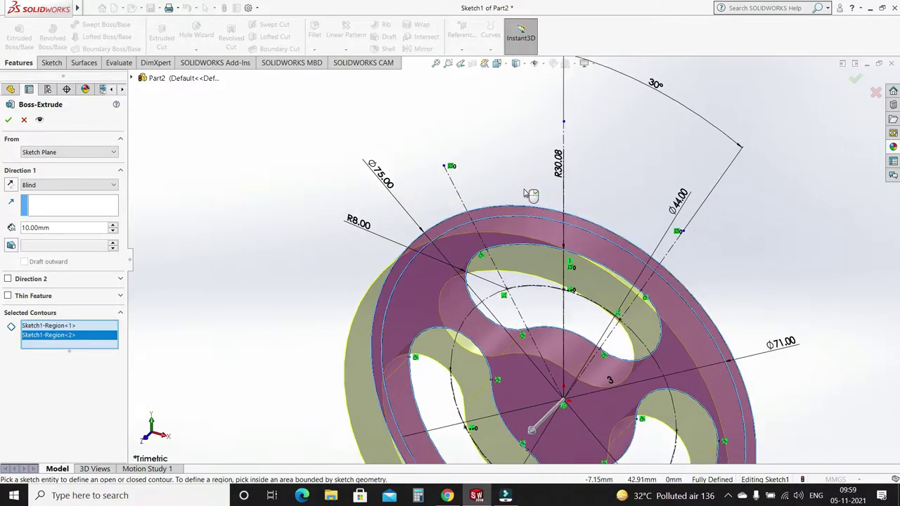
click(78, 185)
click(73, 237)
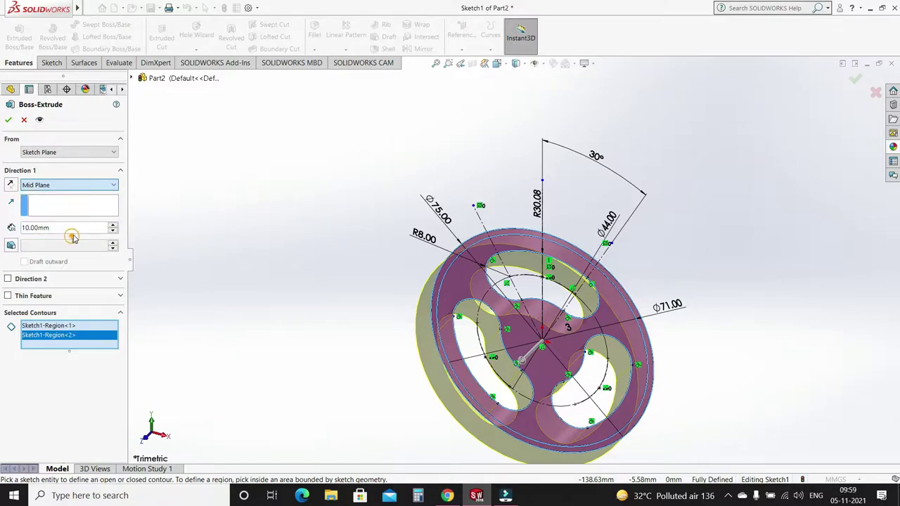
text(14)
key(Return)
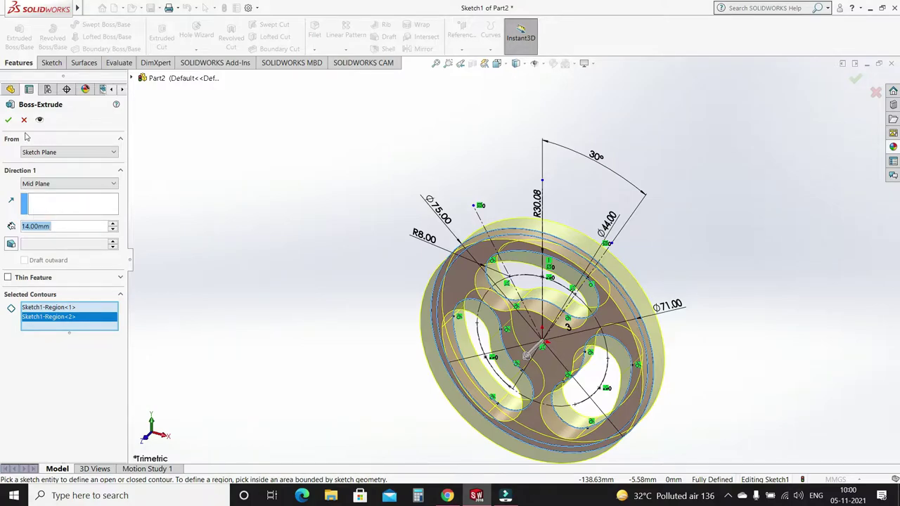
click(8, 121)
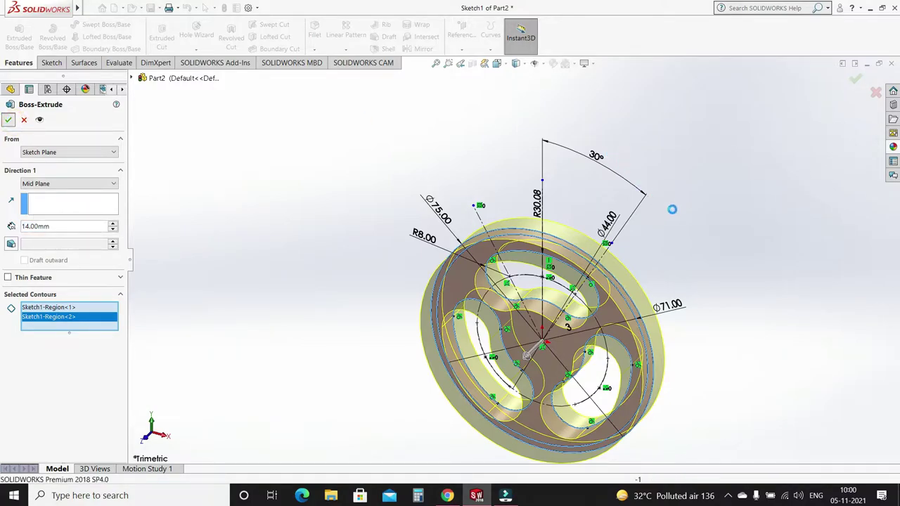
Open a new Sketch2 on the Right Plane, viewing the wheel edge-on
click(695, 236)
scroll(693, 267, up, 2)
scroll(647, 339, down, 1)
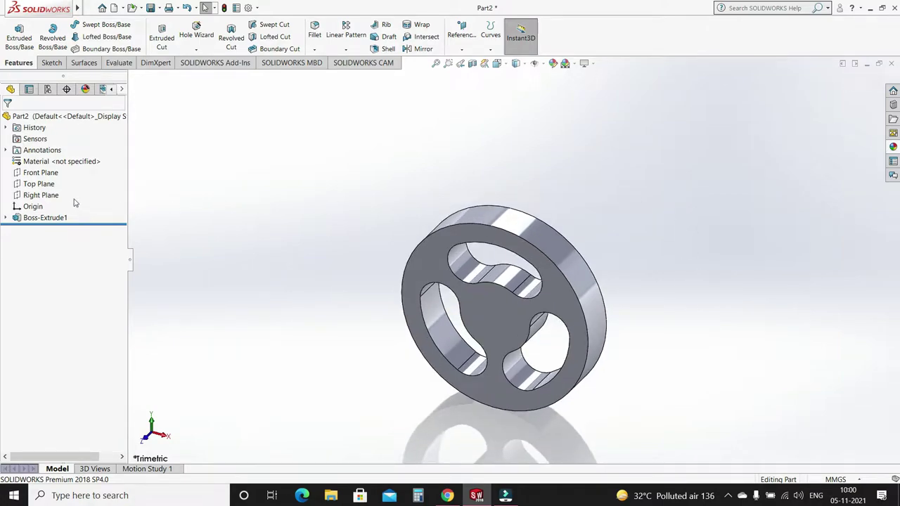
click(48, 195)
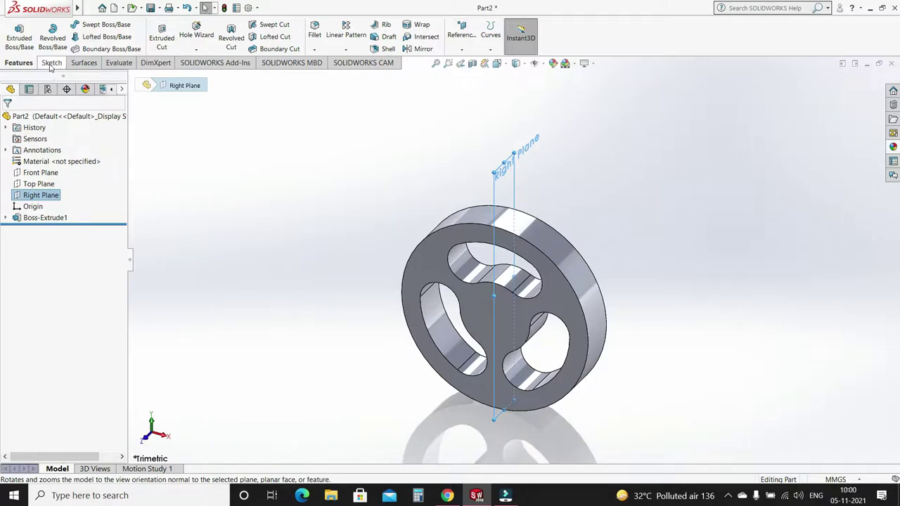
click(51, 64)
click(14, 31)
click(683, 215)
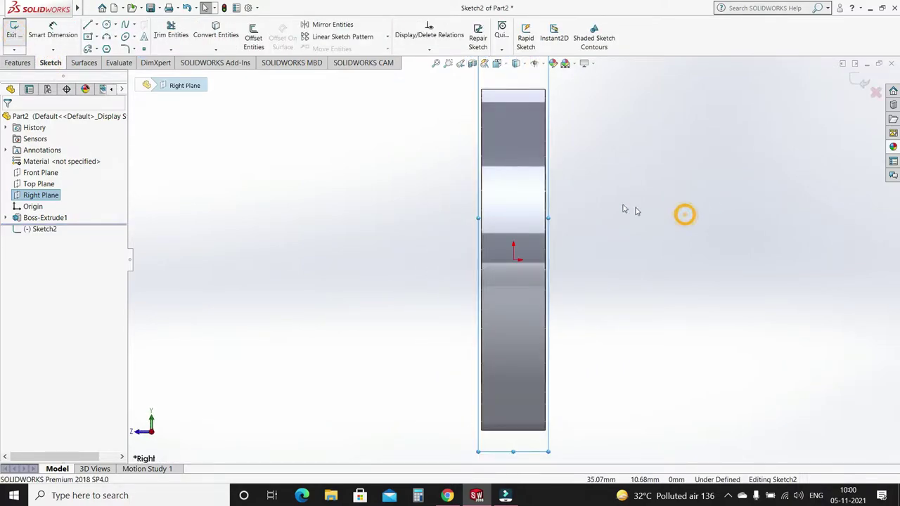
scroll(618, 200, up, 2)
scroll(605, 188, down, 1)
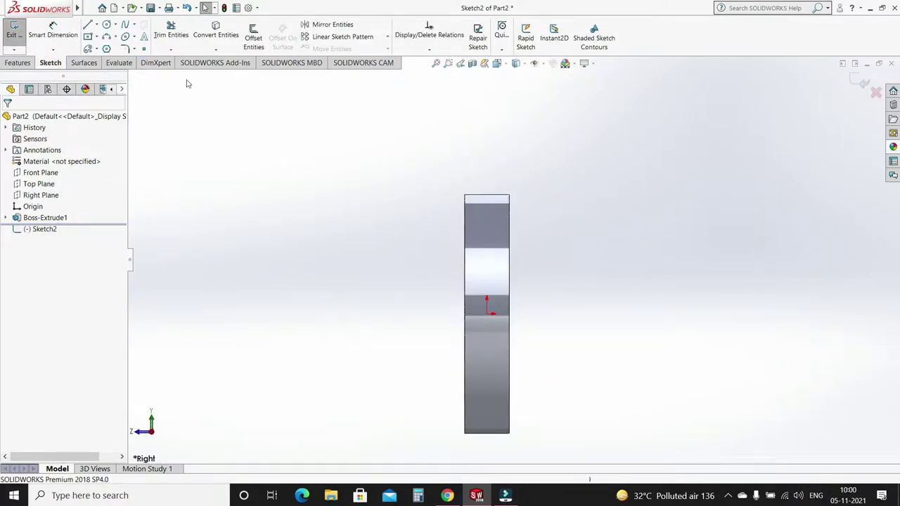
click(216, 32)
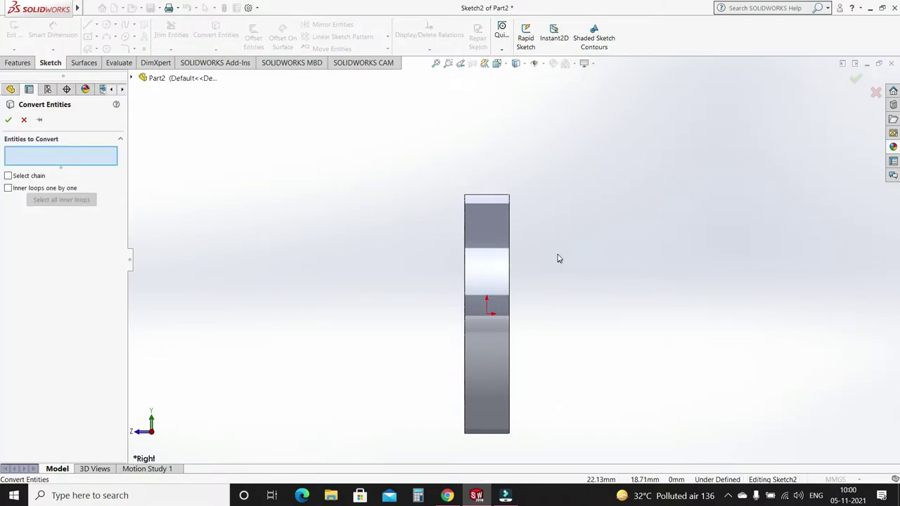
Convert the wheel's left and right edges into Sketch2 as lines
scroll(559, 284, down, 2)
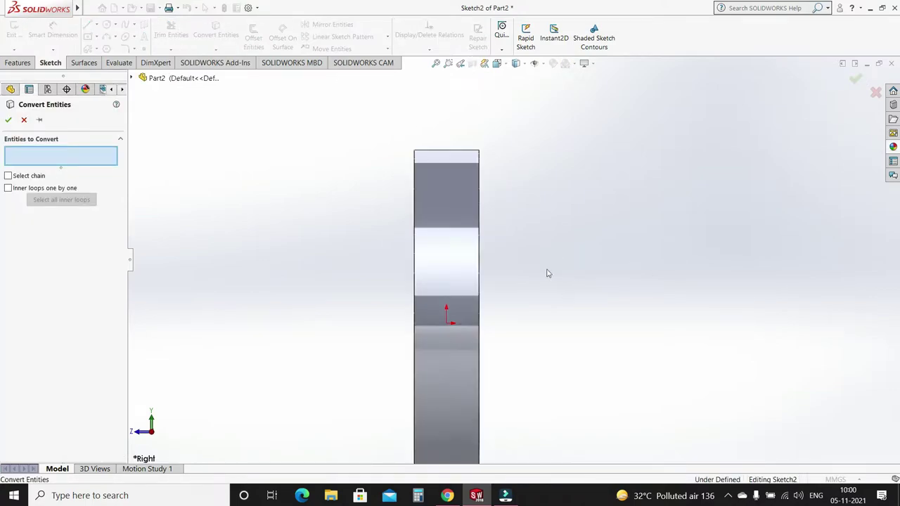
click(415, 166)
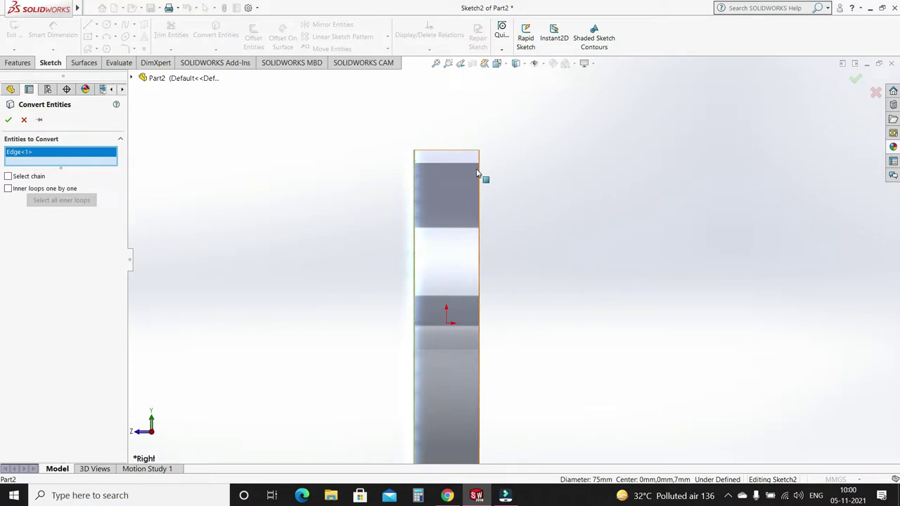
click(478, 174)
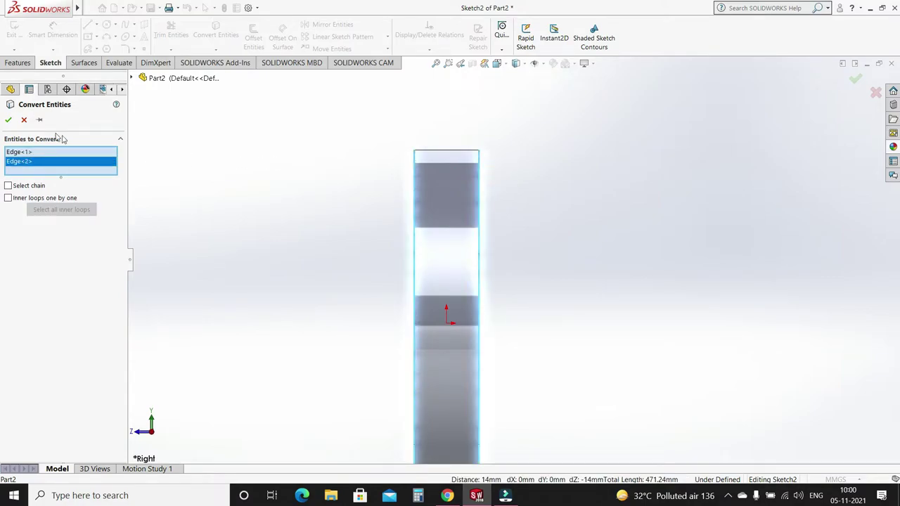
click(8, 121)
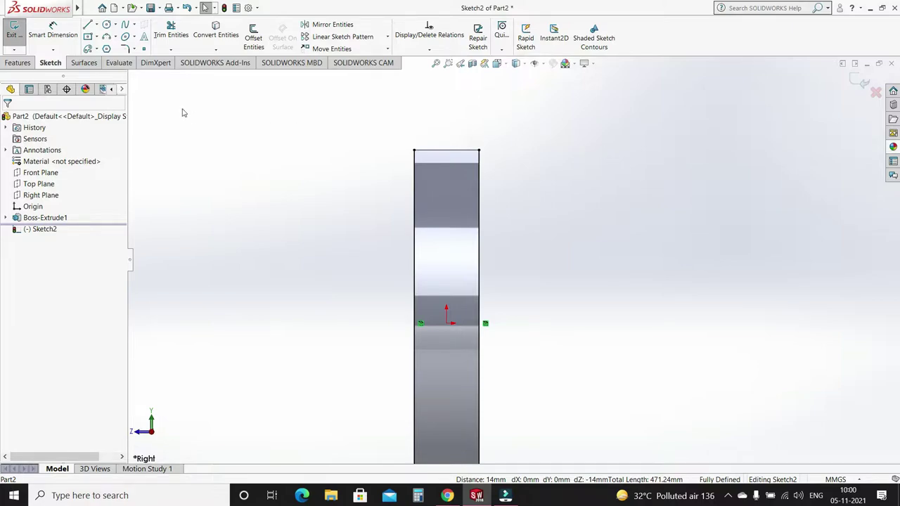
click(96, 28)
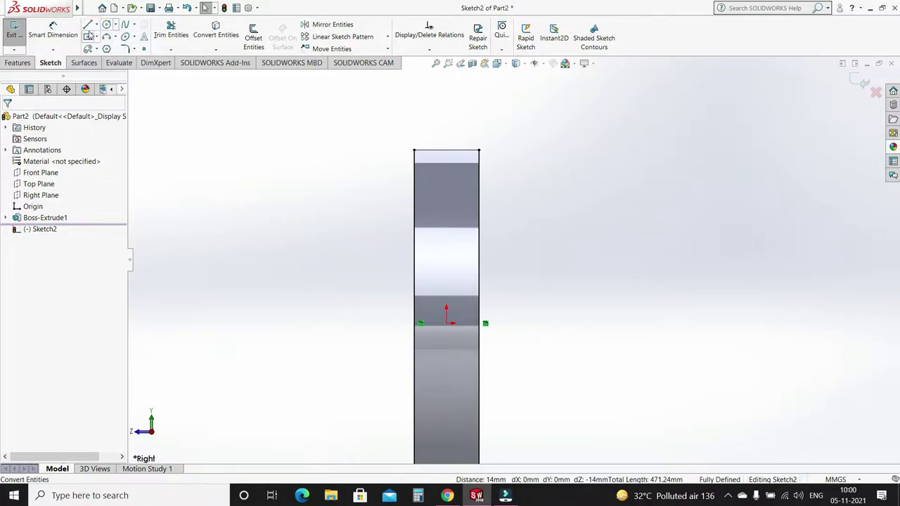
Draw a horizontal line along the wheel's top edge
click(102, 37)
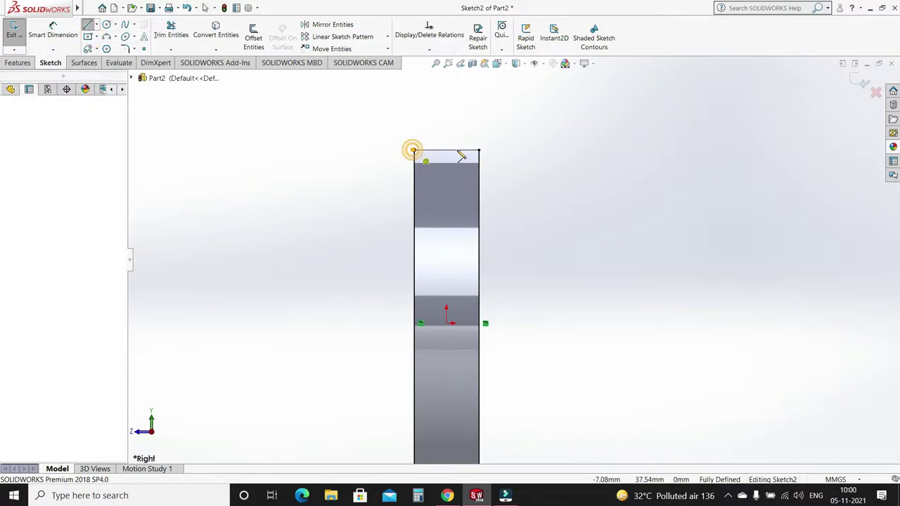
drag(414, 150, 479, 150)
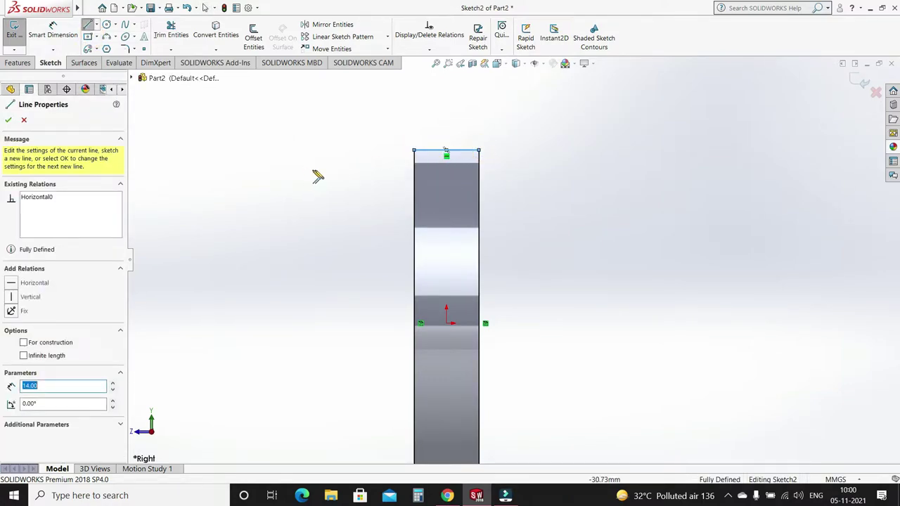
click(7, 121)
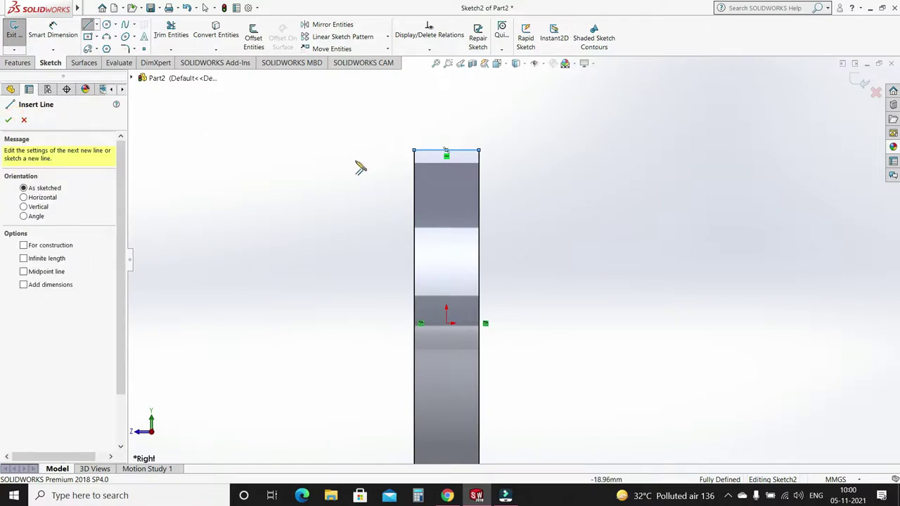
key(Escape)
key(Escape)
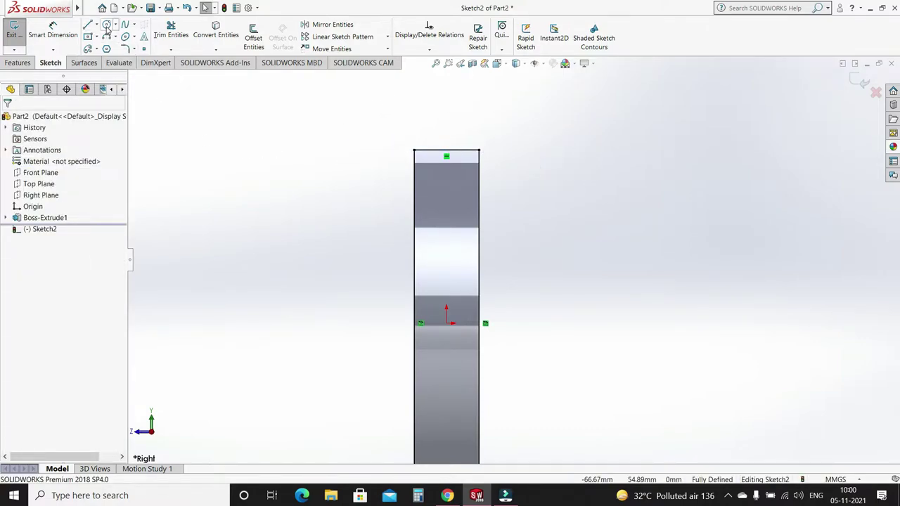
Add a Ø13.50 circle centred on the top edge's midpoint
click(445, 150)
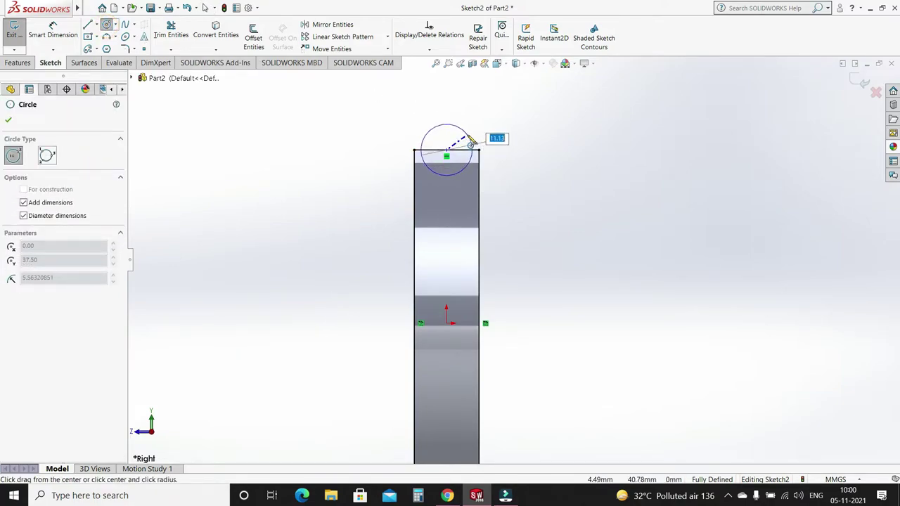
text(13.5)
key(Return)
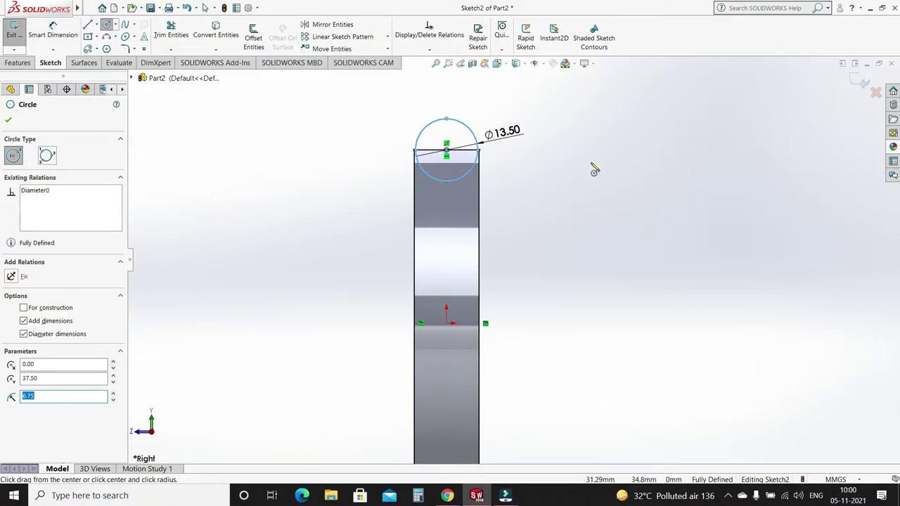
click(10, 120)
click(171, 36)
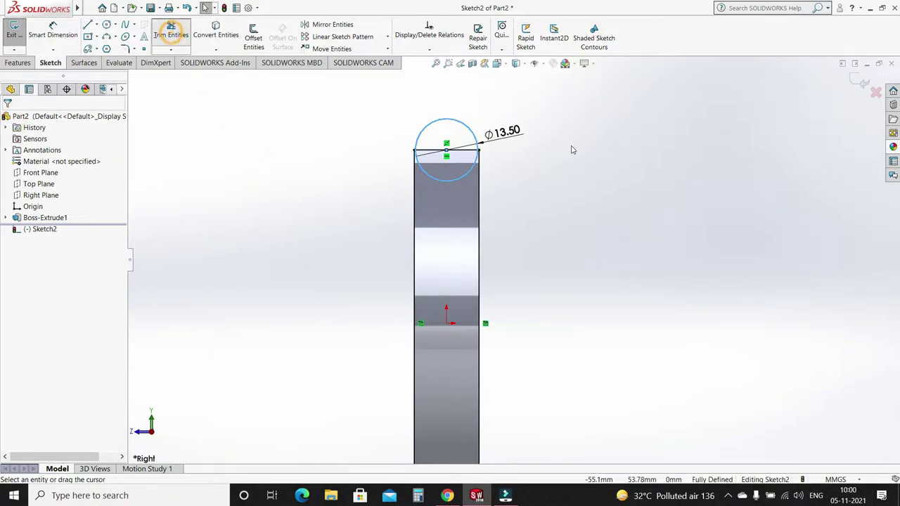
Trim away the excess sketch geometry near the wheel's top right corner
scroll(530, 169, down, 3)
scroll(499, 180, down, 2)
drag(385, 150, 382, 165)
scroll(416, 174, down, 2)
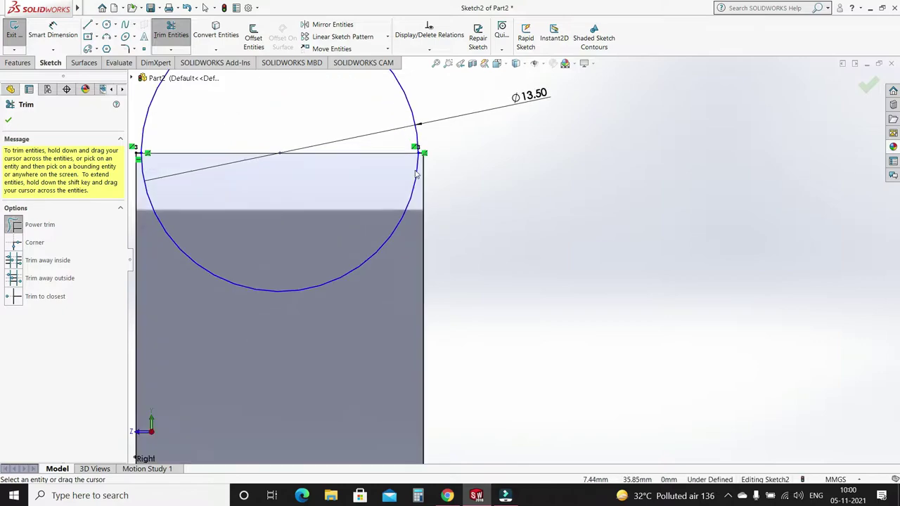
scroll(422, 173, down, 2)
scroll(436, 169, down, 2)
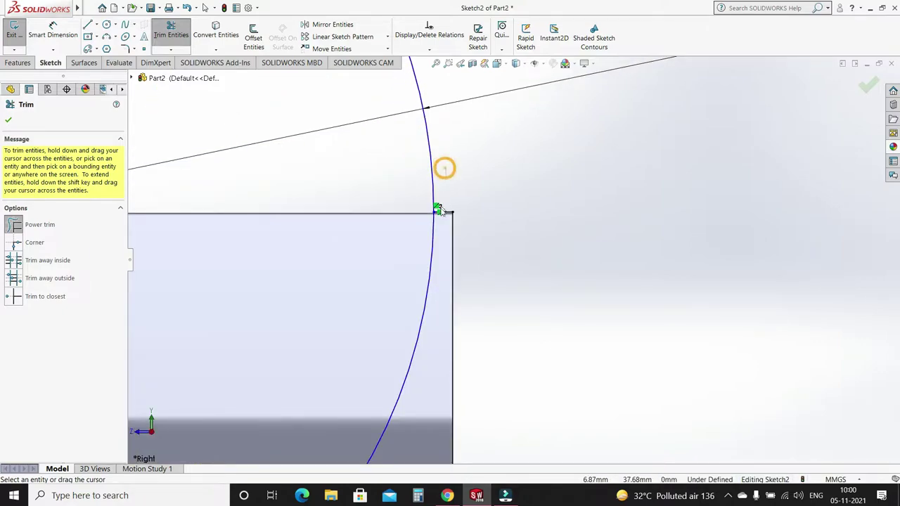
scroll(492, 225, up, 2)
scroll(548, 204, up, 2)
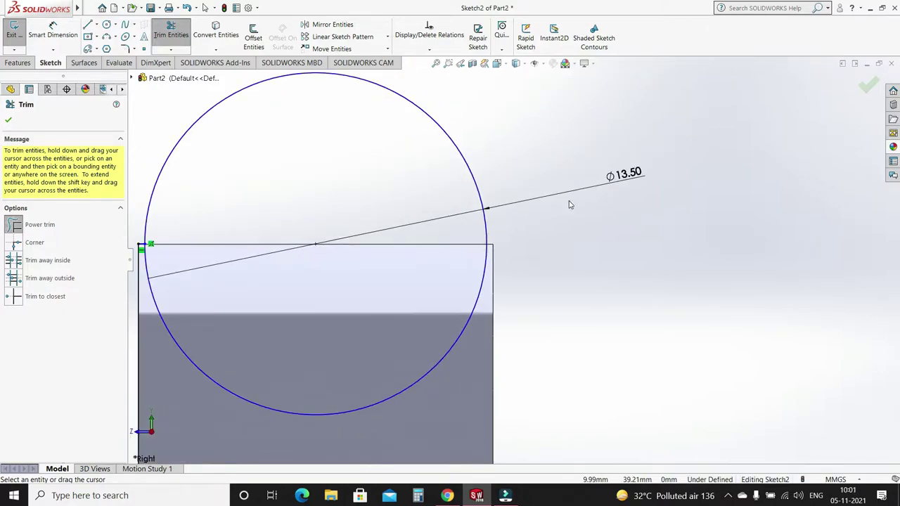
scroll(511, 253, up, 2)
scroll(338, 279, down, 3)
scroll(372, 237, down, 1)
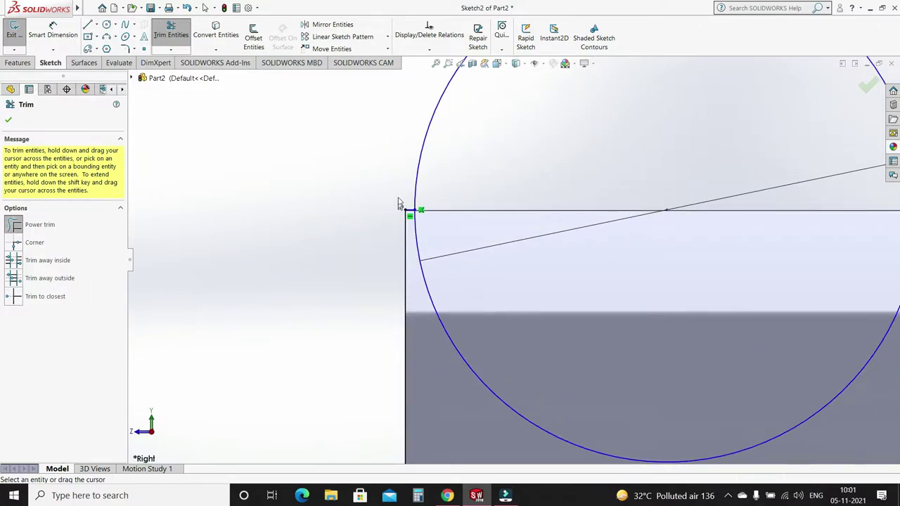
scroll(401, 207, down, 1)
Trim the leftover segment along the wheel's left edge and close Trim
drag(427, 223, 420, 257)
scroll(409, 255, up, 4)
scroll(449, 283, up, 2)
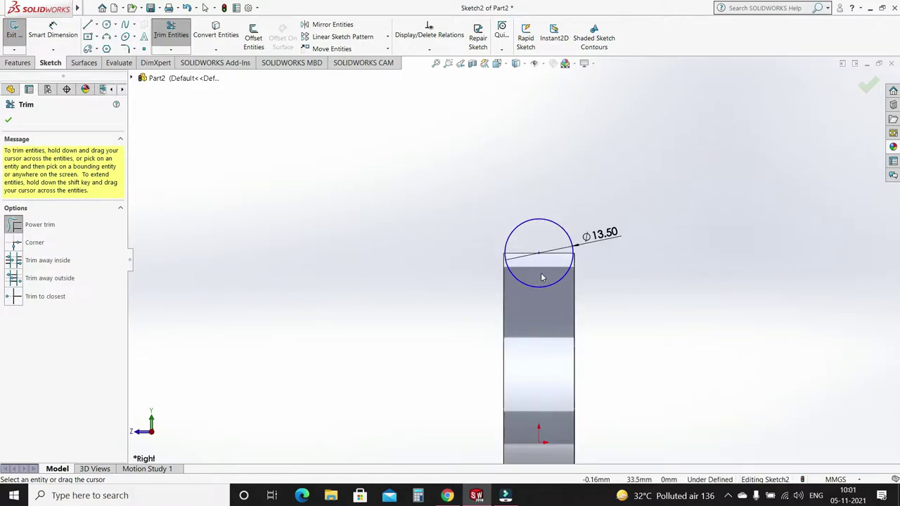
scroll(650, 293, up, 1)
scroll(537, 444, down, 2)
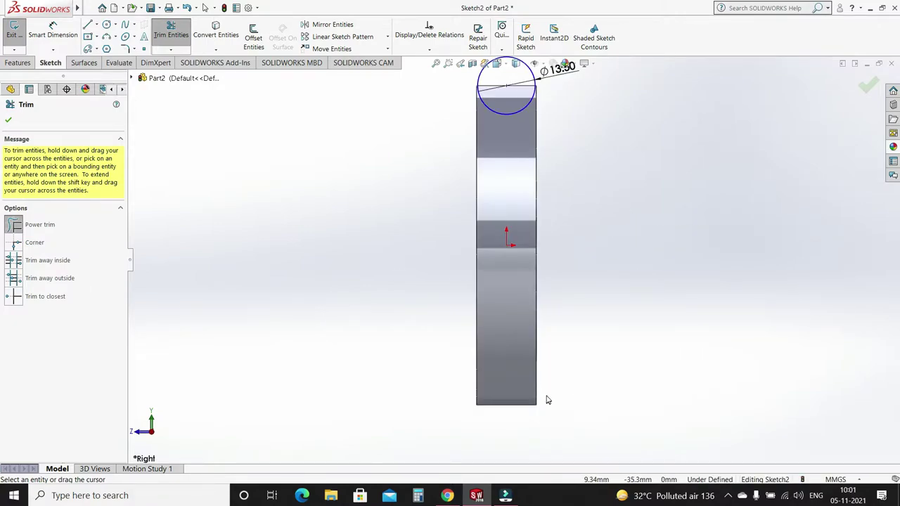
scroll(548, 399, up, 1)
scroll(517, 302, up, 1)
click(8, 121)
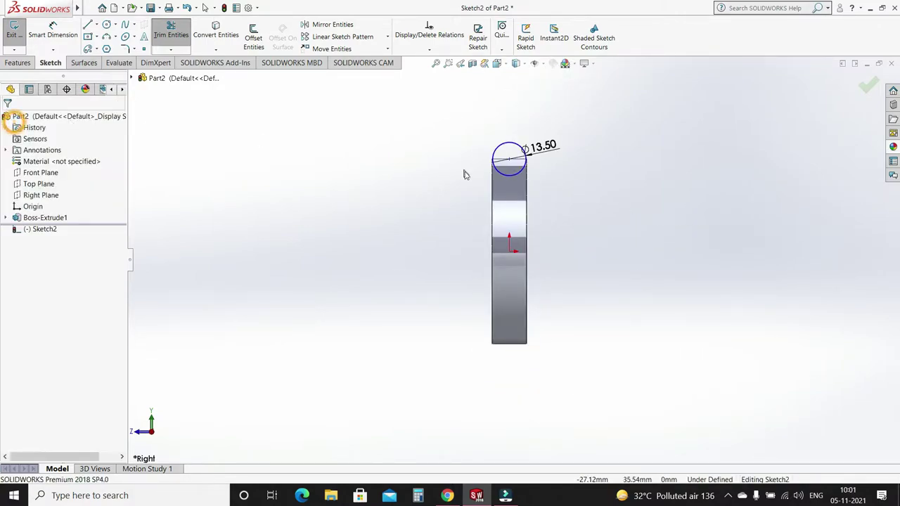
scroll(545, 176, down, 1)
scroll(534, 161, down, 1)
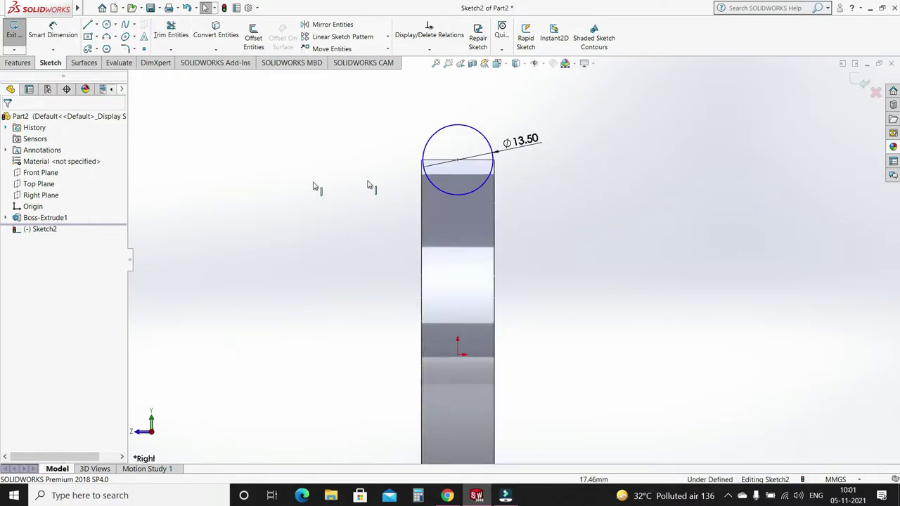
click(23, 63)
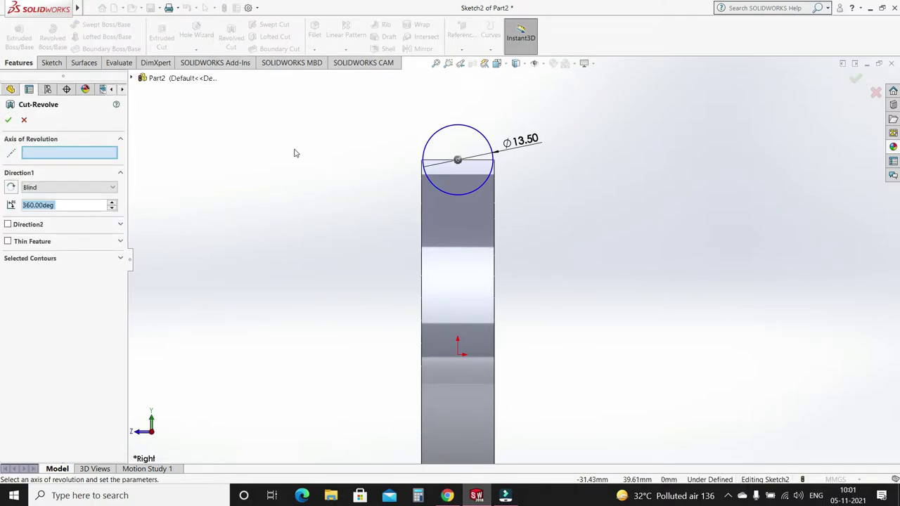
mouse_move(536, 63)
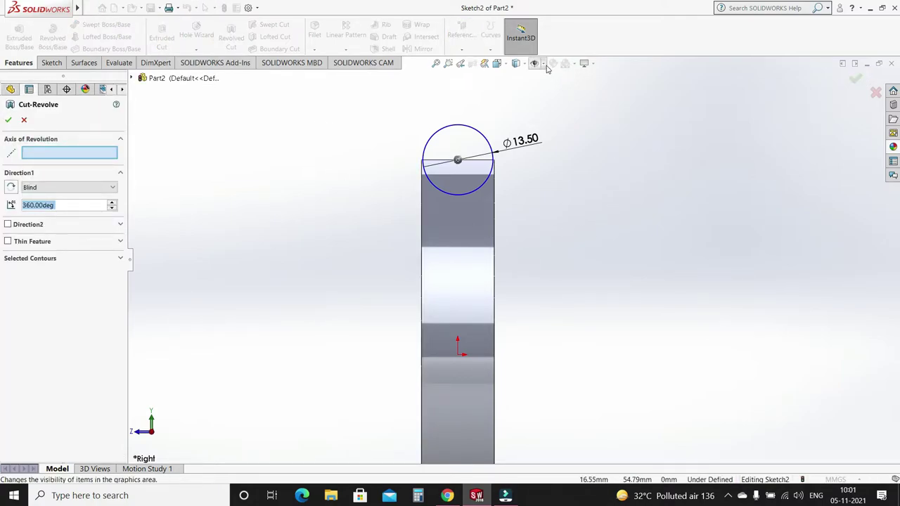
Show the temporary axes and orbit the wheel into a 3D view
click(544, 64)
click(548, 93)
right_click(627, 187)
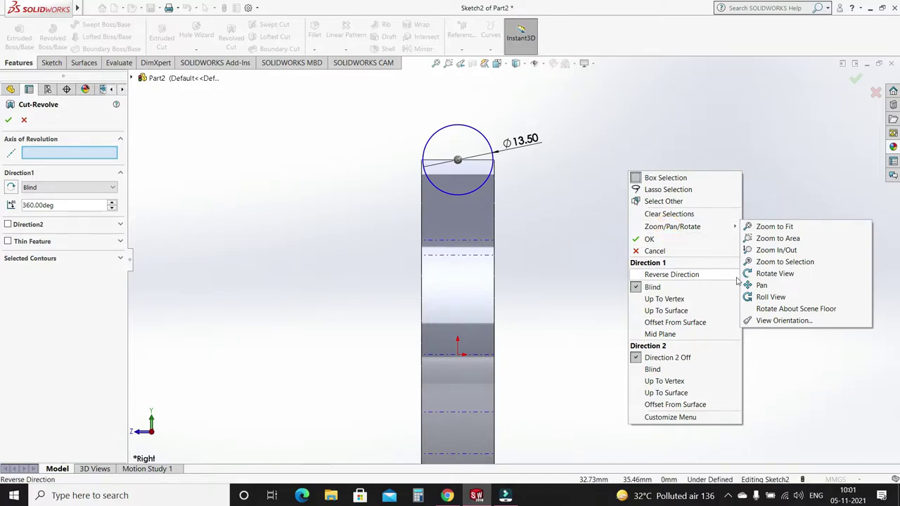
click(779, 275)
scroll(597, 263, up, 2)
scroll(584, 271, up, 3)
mouse_move(567, 277)
mouse_down()
mouse_move(616, 285)
mouse_move(619, 301)
mouse_move(604, 316)
mouse_move(609, 304)
mouse_up()
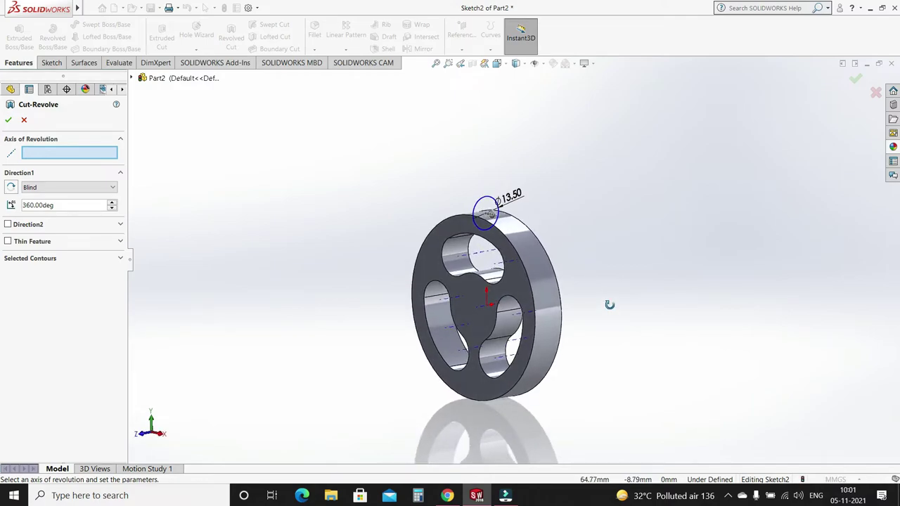
Revolve-cut the Ø13.50 profile 360° about the centre axis to groove the rim
click(483, 308)
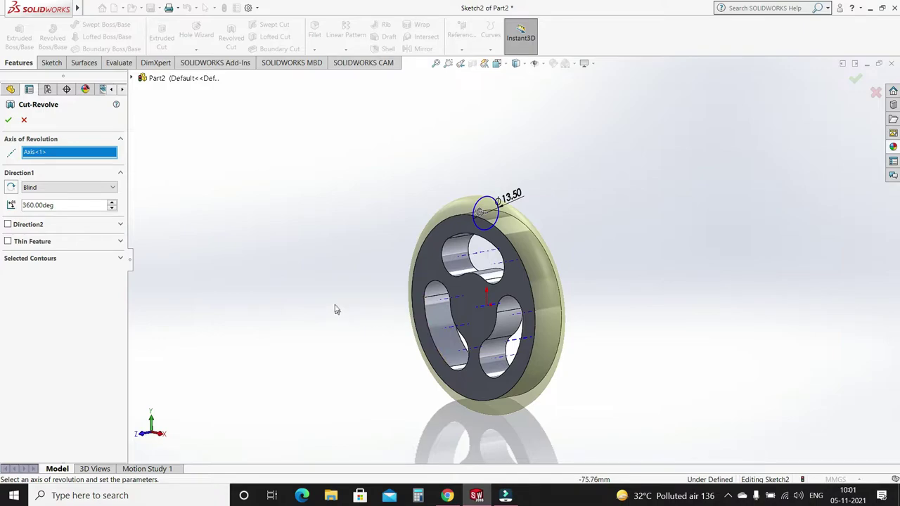
click(8, 121)
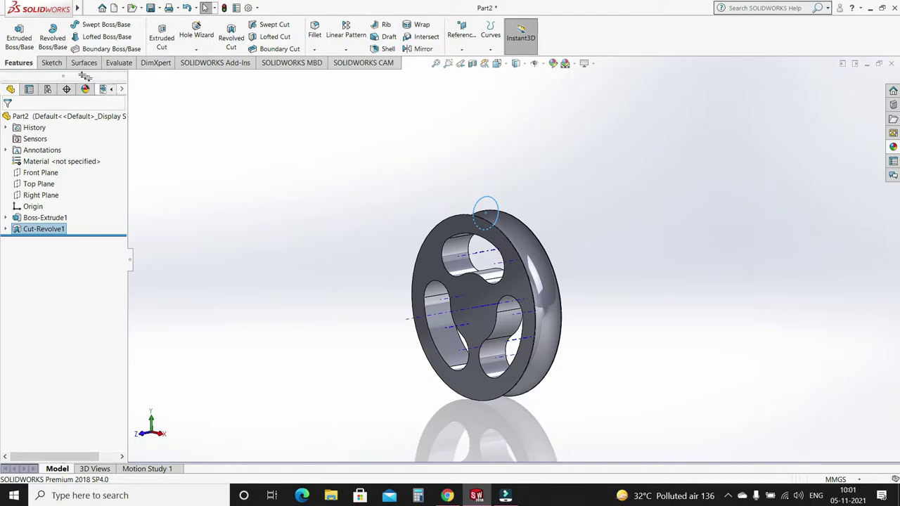
click(264, 275)
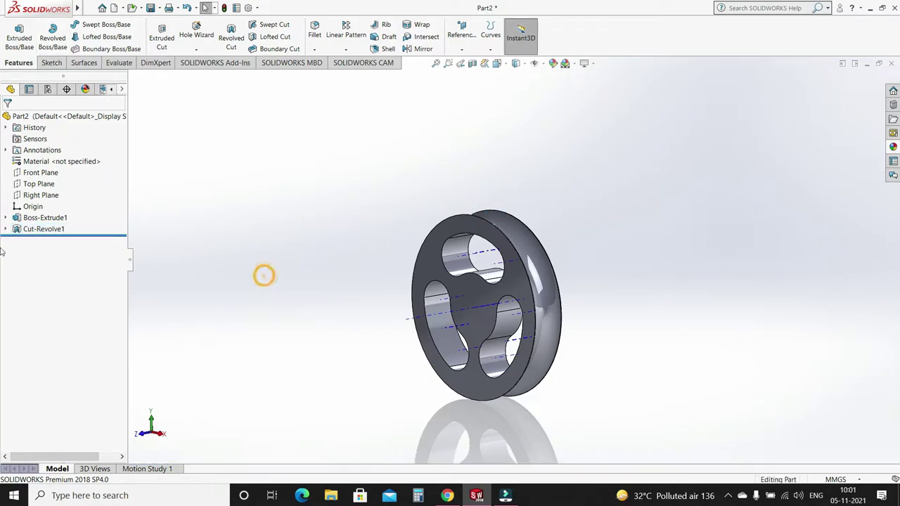
Revolve Sketch2's Ø13.50 circle 360° as a boss about the centre axis to form the tyre ring
click(7, 230)
click(51, 241)
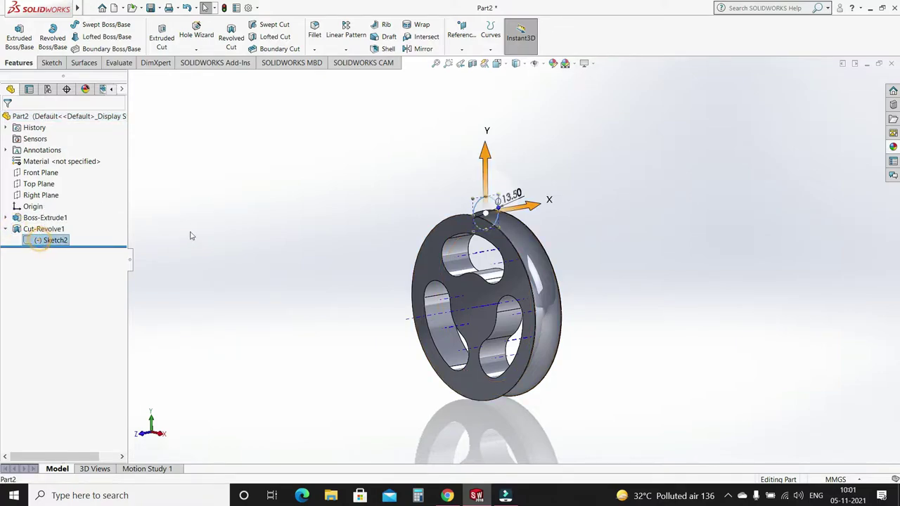
click(60, 45)
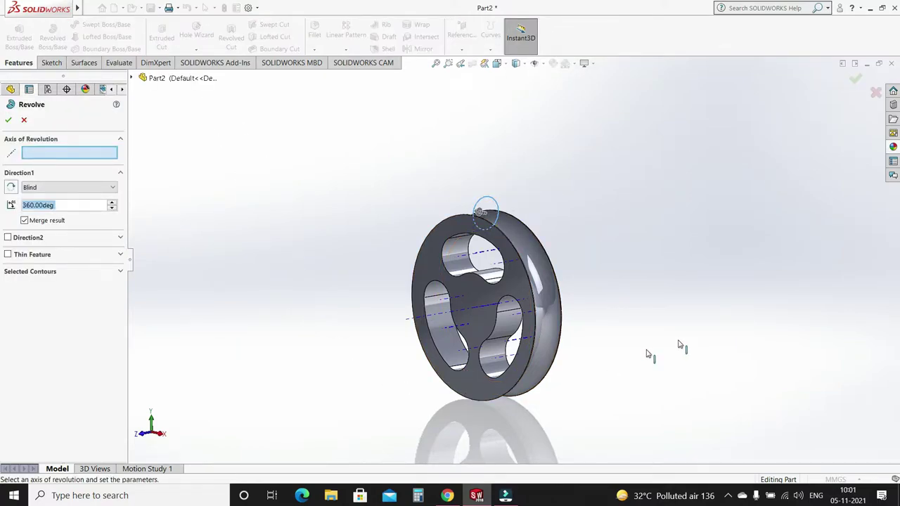
click(488, 309)
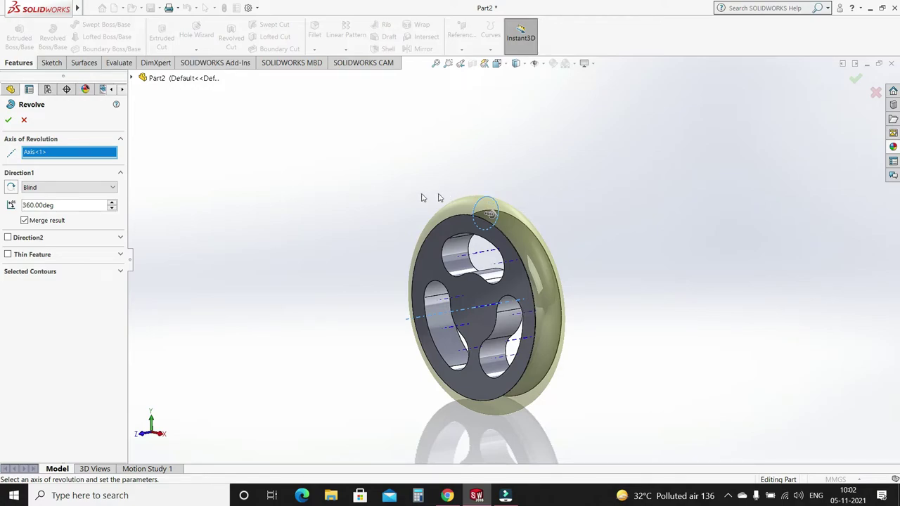
click(8, 120)
click(274, 208)
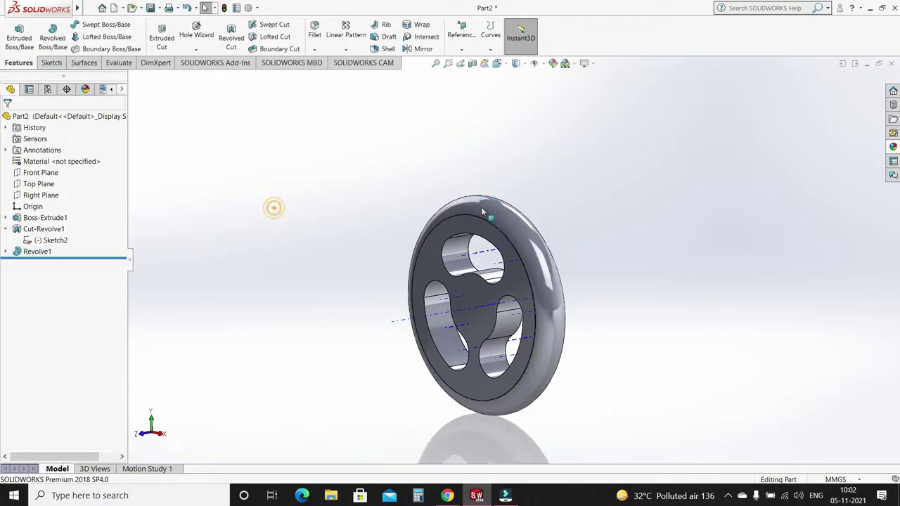
click(542, 63)
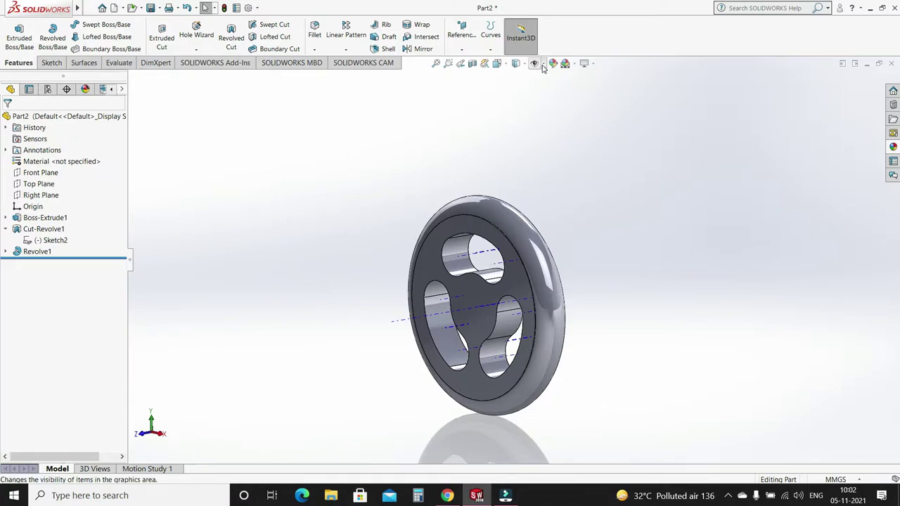
Orbit the wheel to another angle and select Boss-Extrude1 to show its dimensions
right_click(635, 147)
click(685, 191)
mouse_move(657, 196)
mouse_down()
mouse_move(565, 267)
mouse_move(577, 289)
mouse_move(598, 232)
mouse_move(548, 235)
mouse_move(637, 239)
mouse_move(705, 224)
mouse_move(695, 257)
mouse_move(622, 316)
mouse_move(714, 275)
mouse_move(733, 245)
mouse_move(665, 253)
mouse_move(749, 251)
mouse_move(657, 257)
mouse_move(702, 253)
mouse_up()
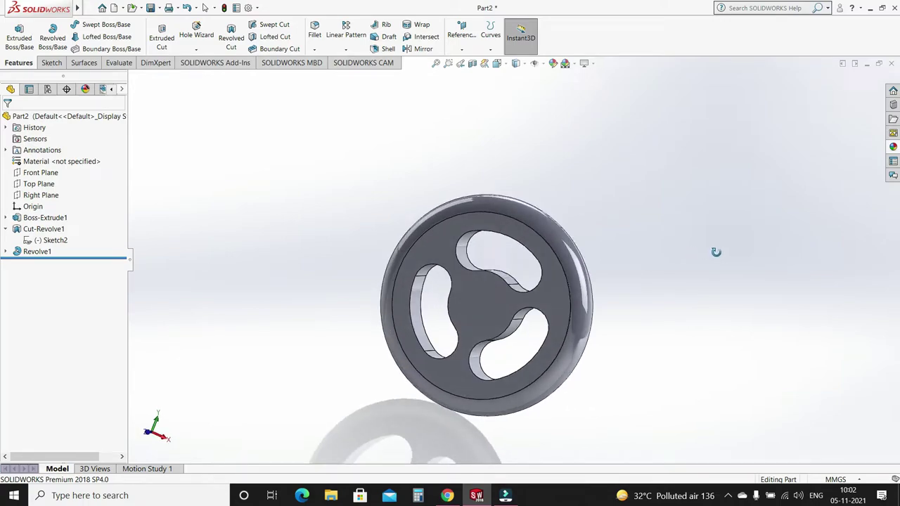
click(439, 246)
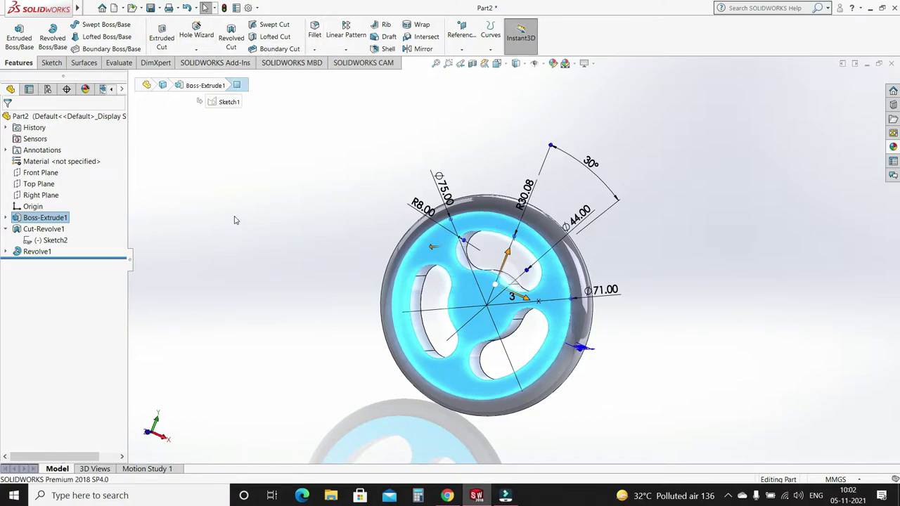
click(161, 45)
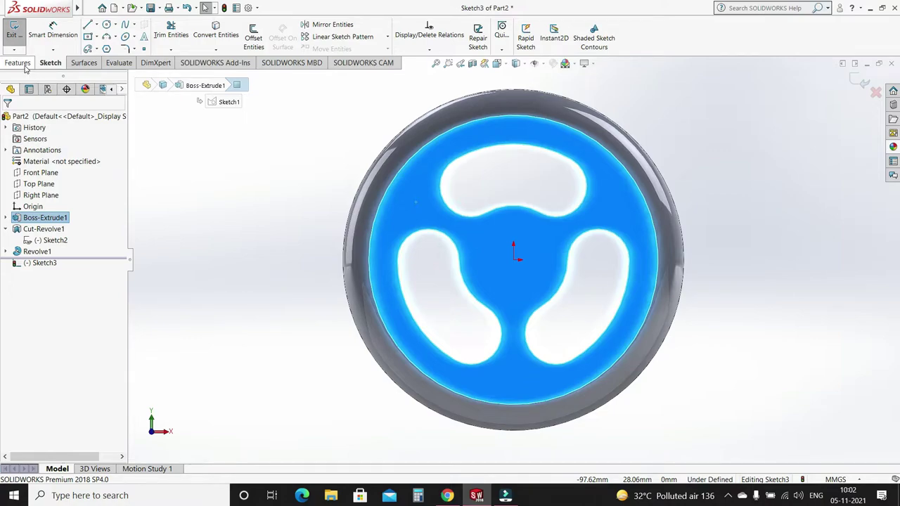
click(25, 65)
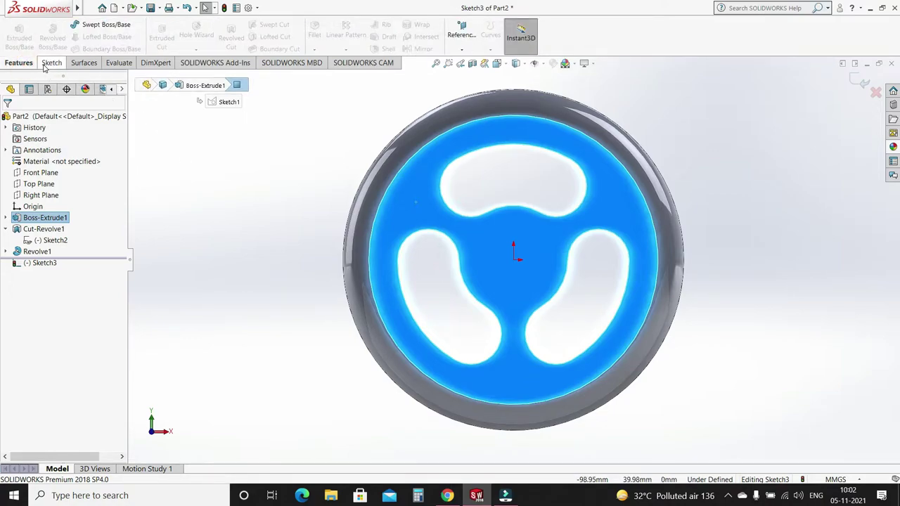
click(49, 63)
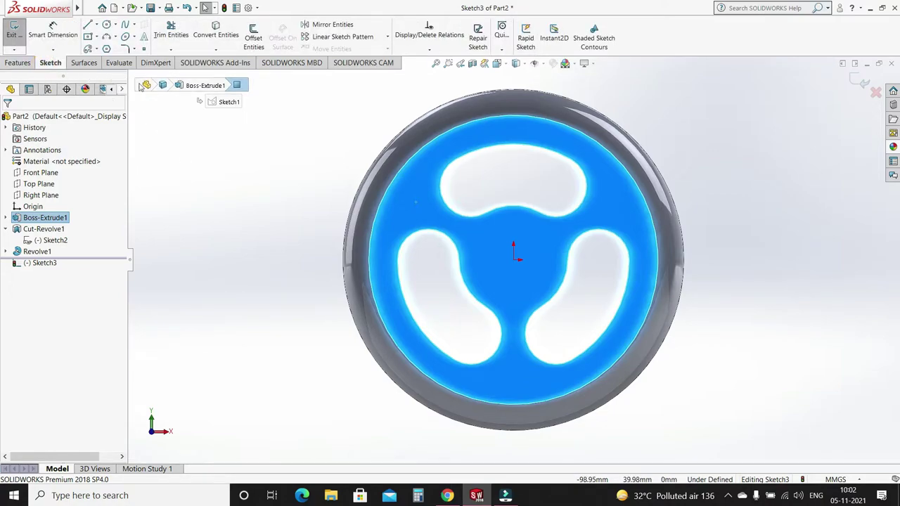
click(222, 102)
click(211, 169)
key(ctrl+b)
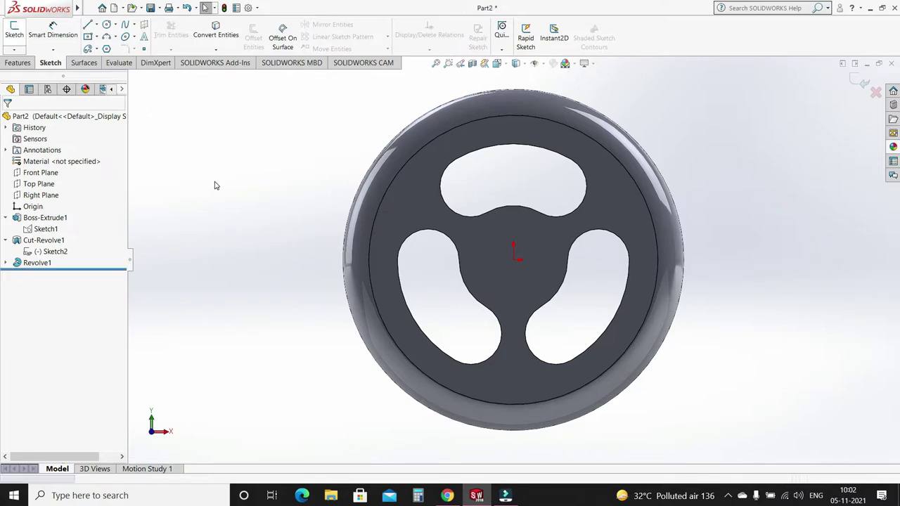
click(19, 63)
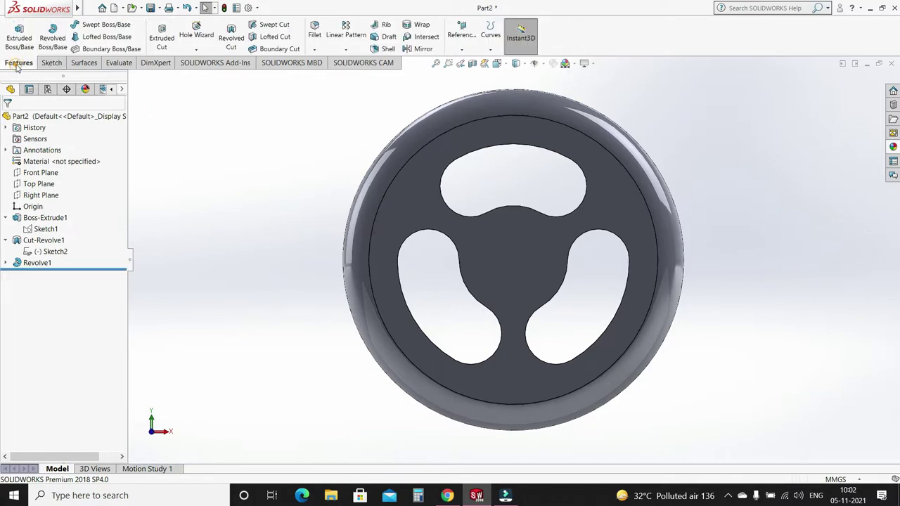
Start an extruded cut using Sketch1 with its selected contours cleared
click(161, 36)
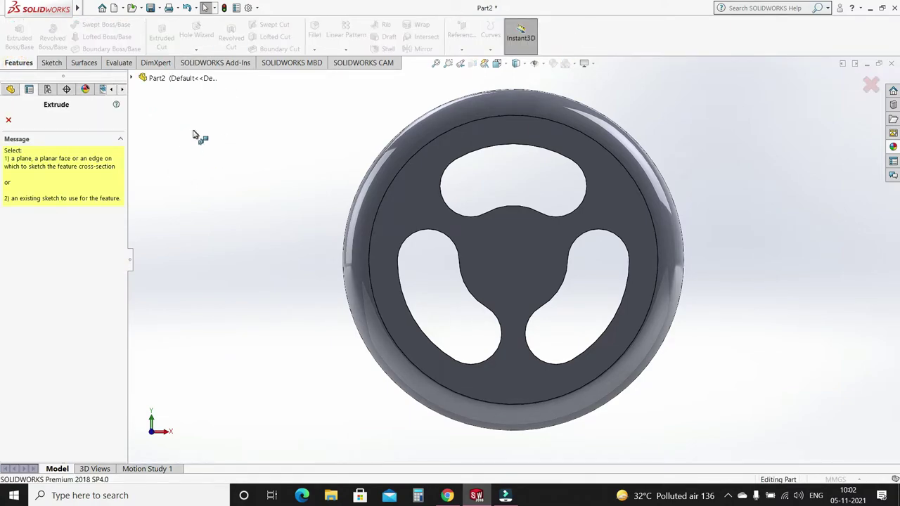
click(132, 78)
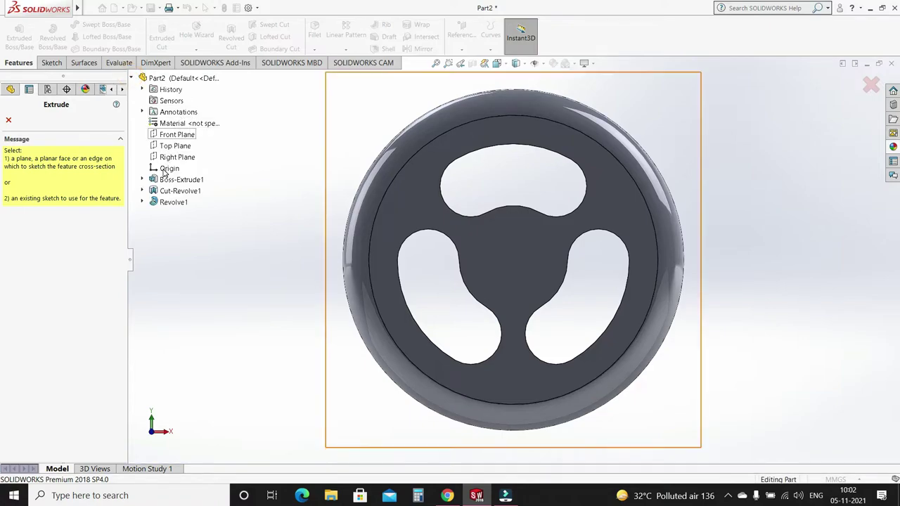
click(143, 180)
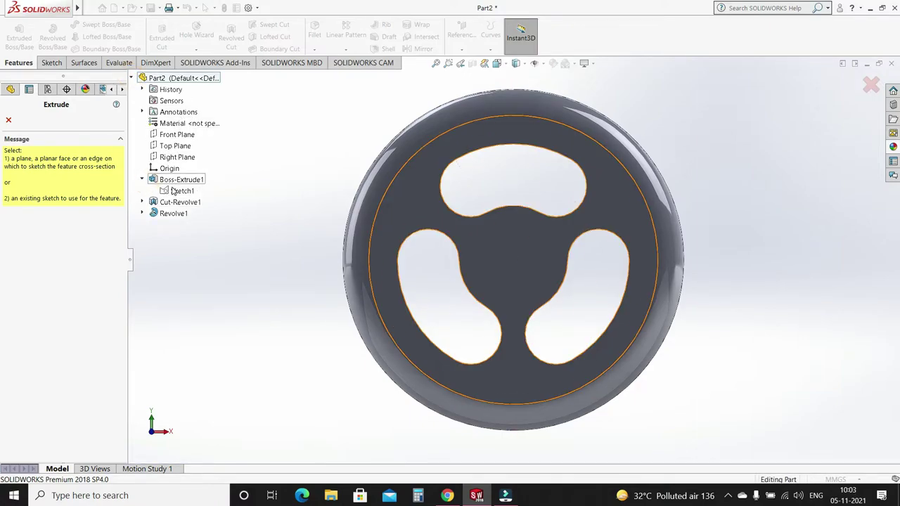
click(181, 191)
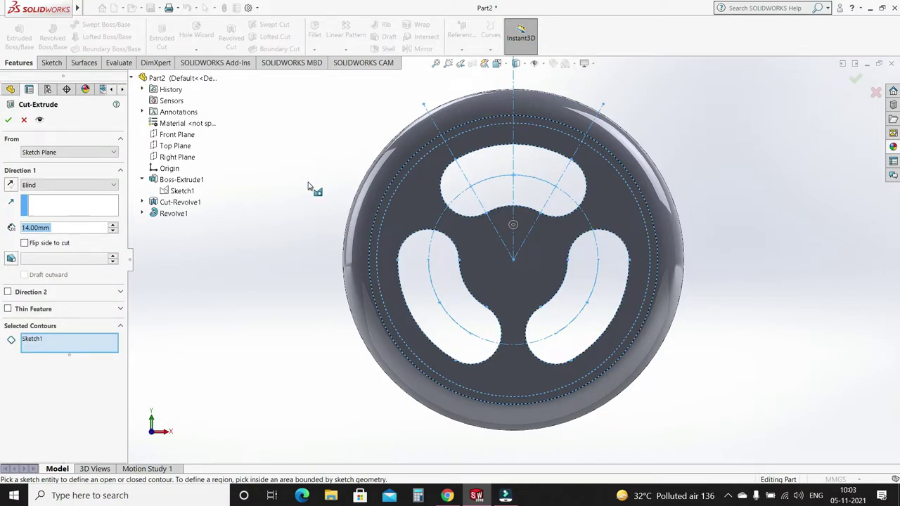
right_click(75, 341)
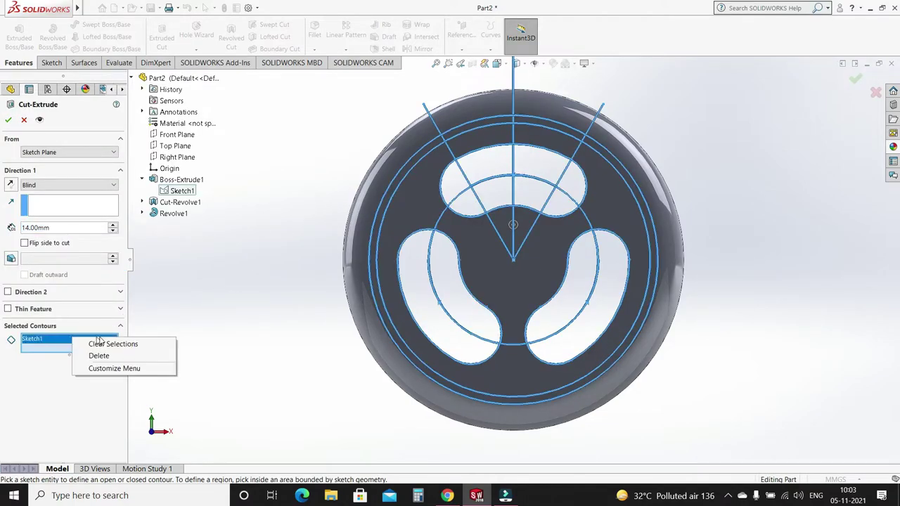
click(102, 345)
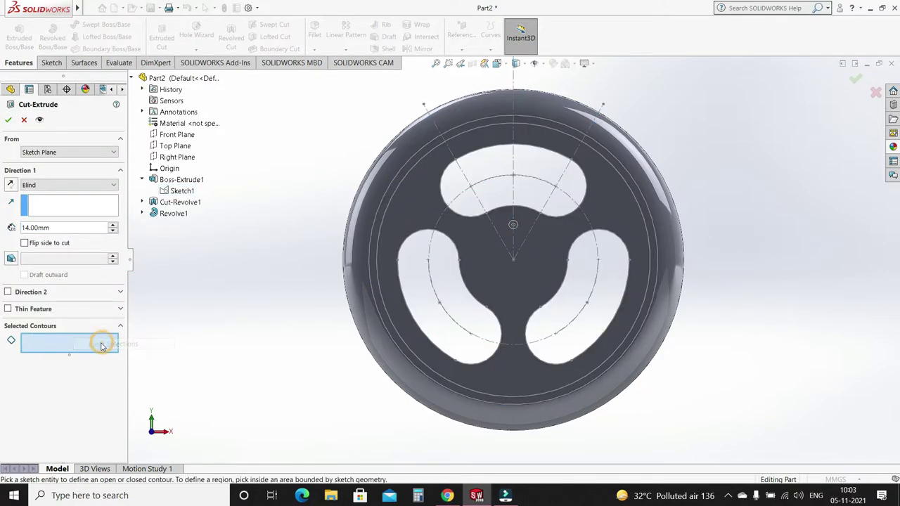
Cut a chosen Sketch1 region 0.5 mm deep starting from the wheel's front face
click(85, 153)
click(83, 170)
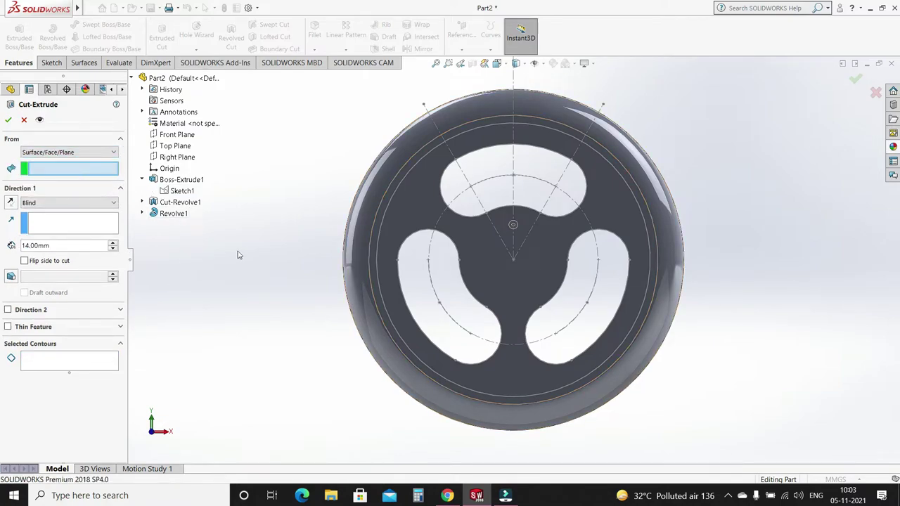
click(429, 171)
click(432, 171)
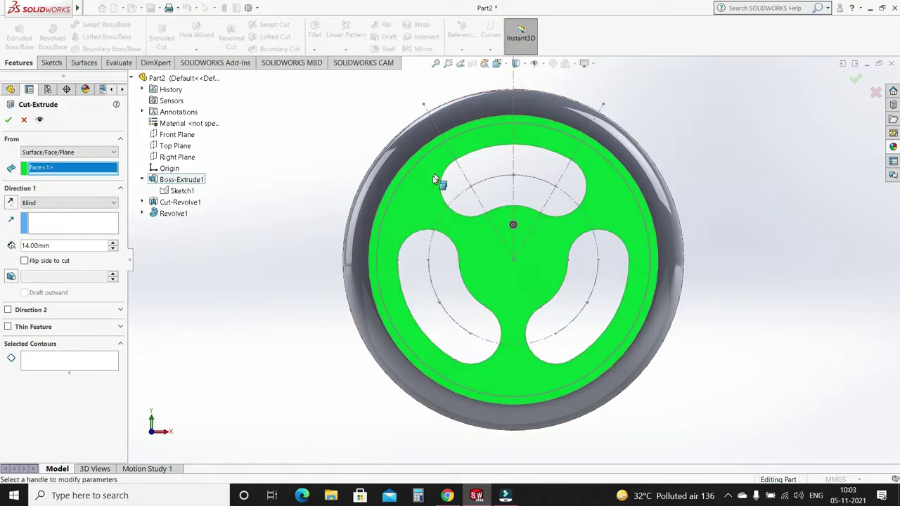
click(73, 363)
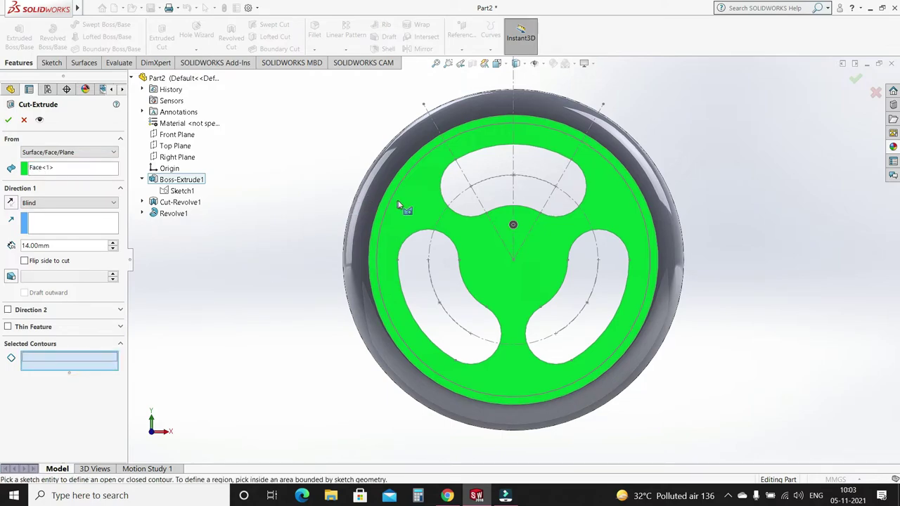
click(424, 205)
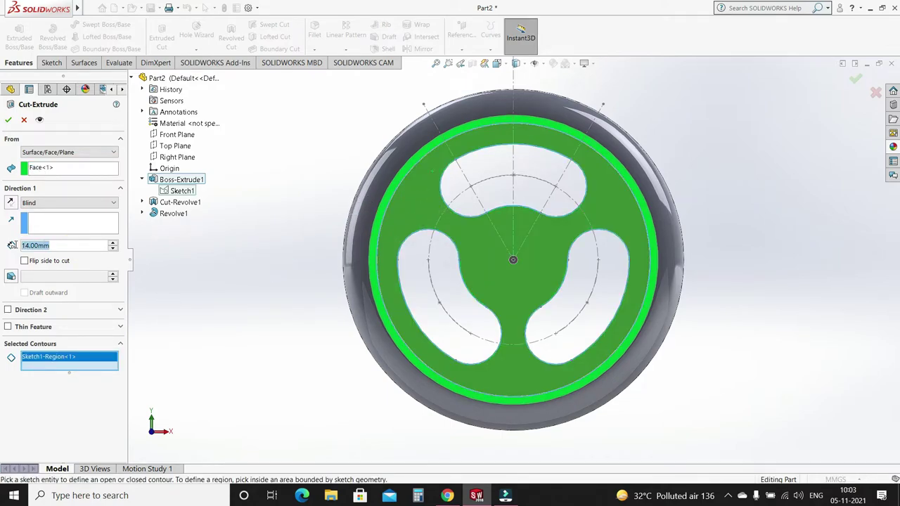
text(0.5)
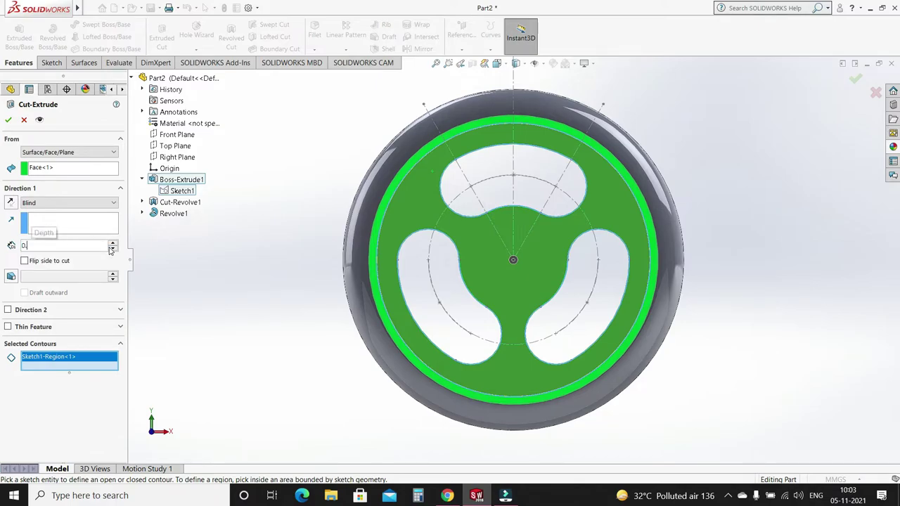
click(9, 119)
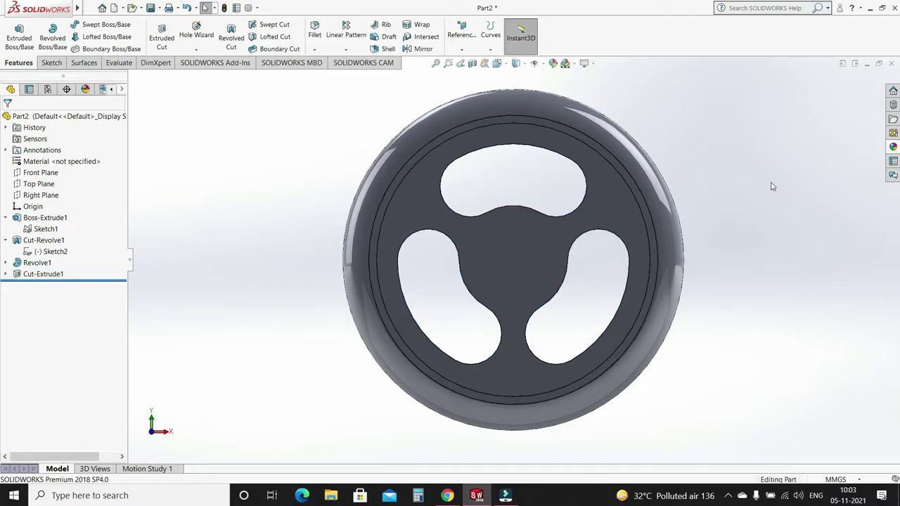
Edit Cut-Extrude1 and change its depth to 3 mm
right_click(775, 173)
click(808, 215)
mouse_move(794, 214)
mouse_down()
mouse_move(713, 207)
mouse_move(727, 209)
mouse_move(753, 249)
mouse_move(757, 302)
mouse_move(780, 251)
mouse_move(775, 223)
mouse_move(750, 227)
mouse_move(776, 225)
mouse_up()
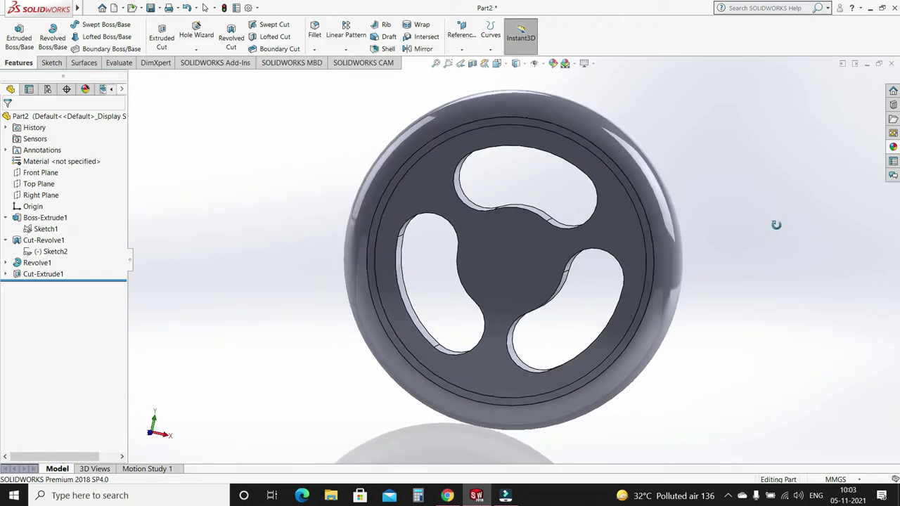
click(6, 275)
click(43, 274)
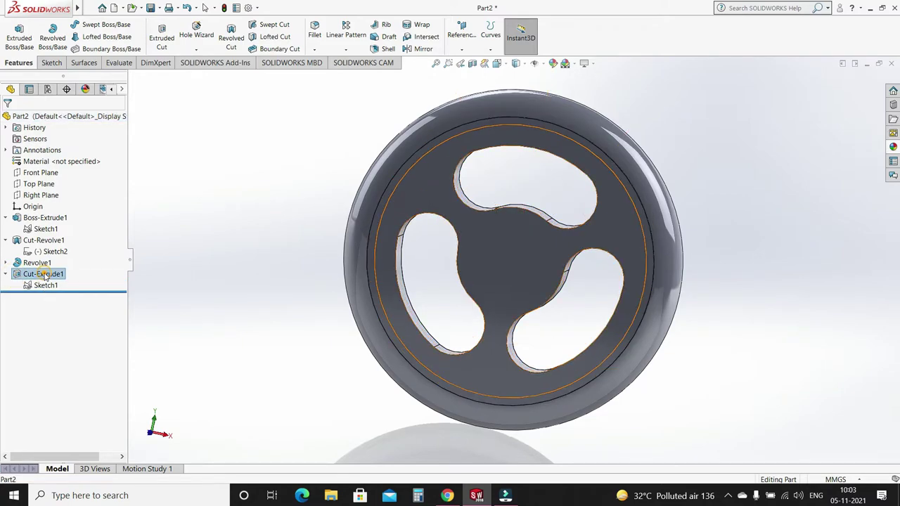
click(115, 251)
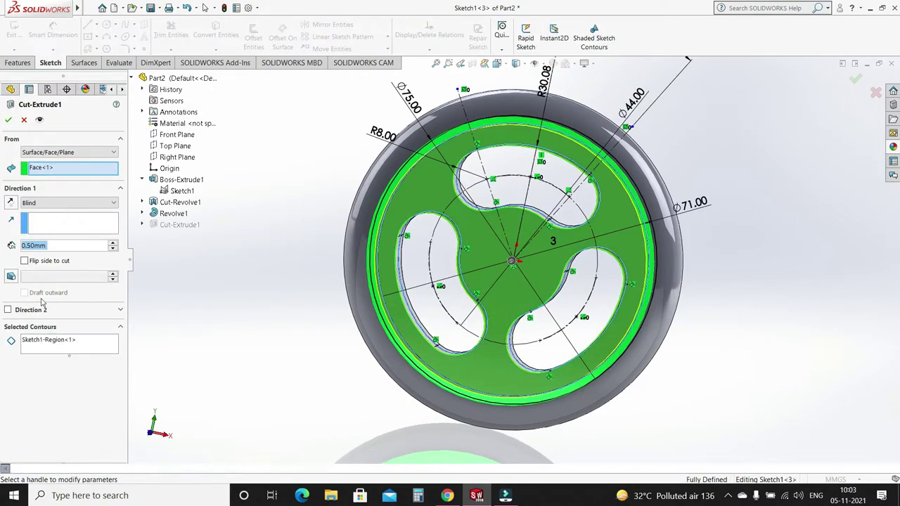
text(3)
key(Return)
click(8, 120)
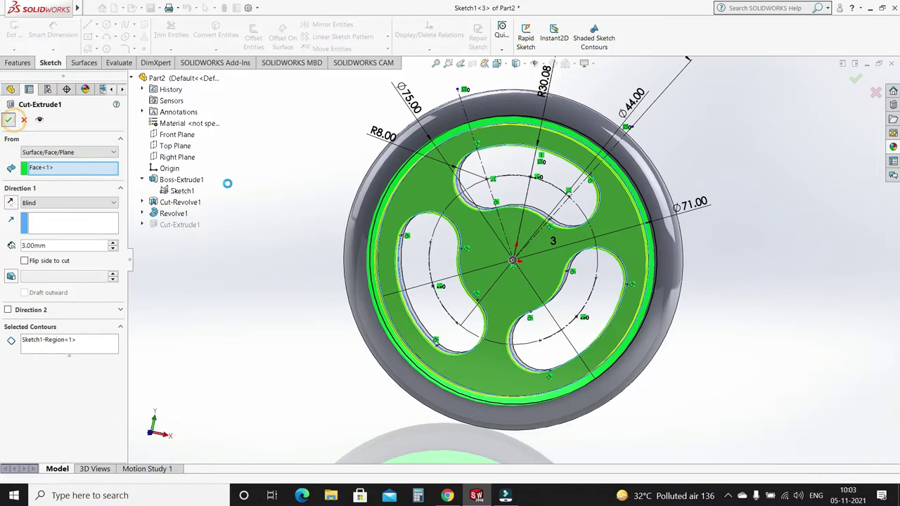
Orbit the wheel to inspect the deeper recess
right_click(761, 184)
click(790, 226)
mouse_move(765, 225)
mouse_down()
mouse_move(724, 237)
mouse_move(727, 224)
mouse_move(763, 201)
mouse_move(786, 134)
mouse_move(773, 204)
mouse_move(732, 278)
mouse_move(773, 233)
mouse_move(731, 251)
mouse_move(766, 229)
mouse_up()
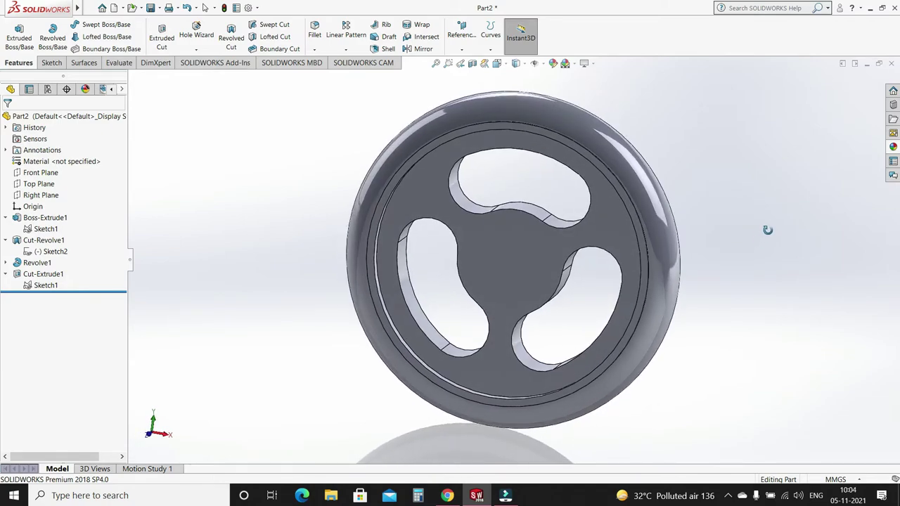
key(Escape)
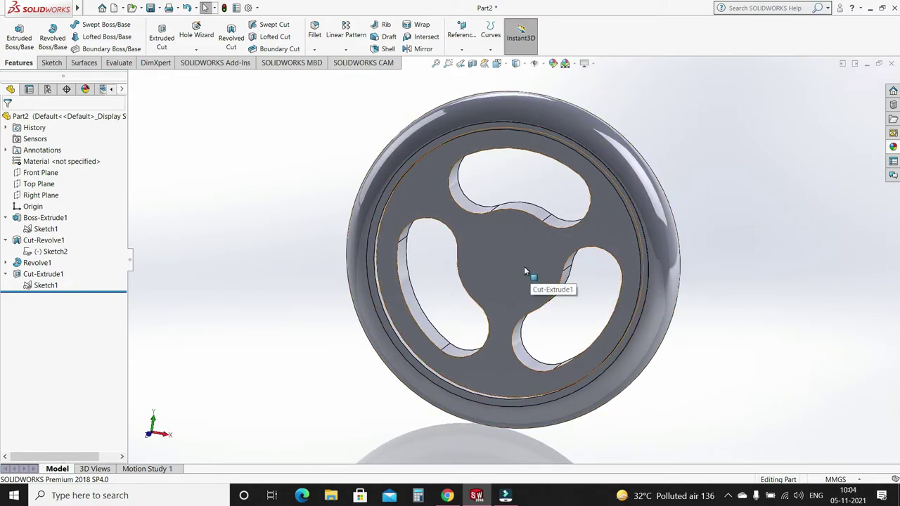
Start a sketch on the wheel's front face with a Ø14 circle at the origin
click(527, 269)
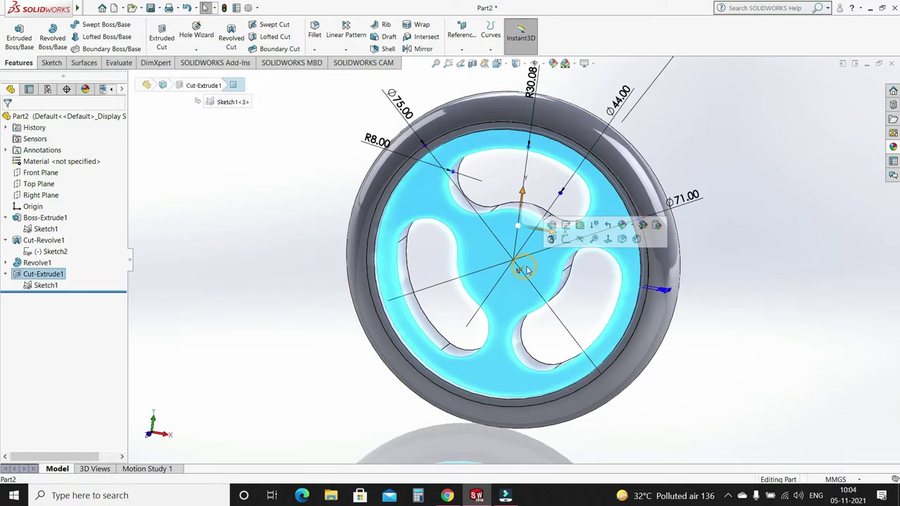
click(52, 63)
click(14, 32)
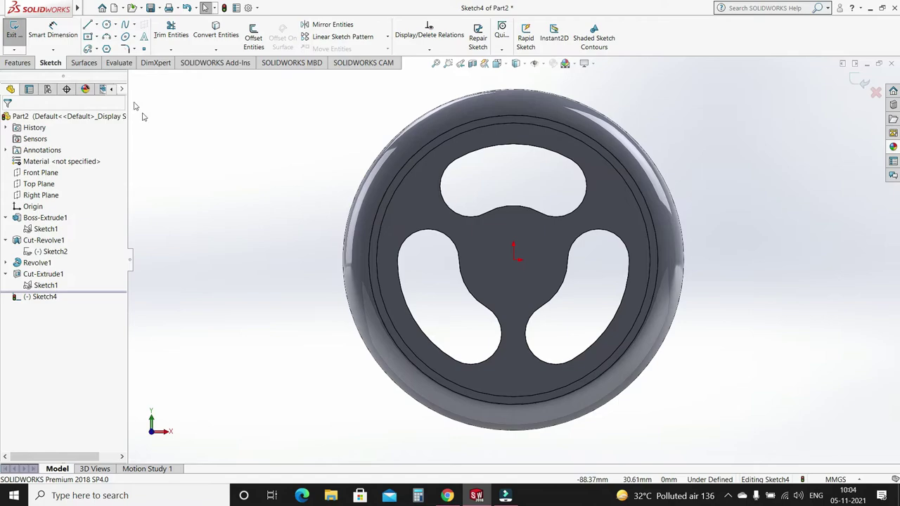
click(106, 24)
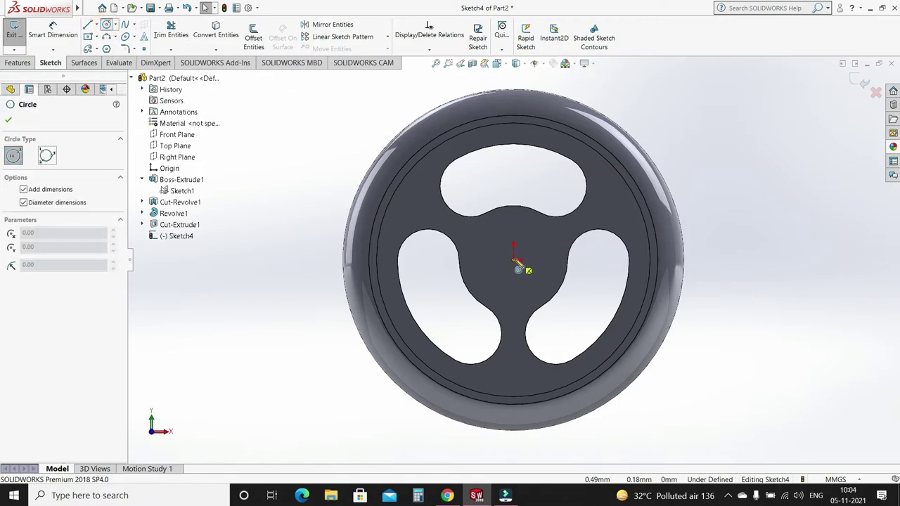
click(514, 258)
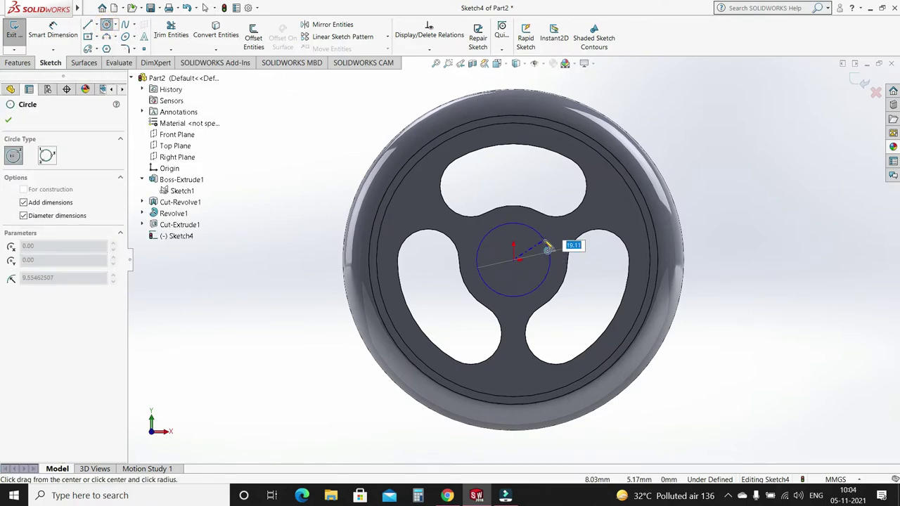
key(Return)
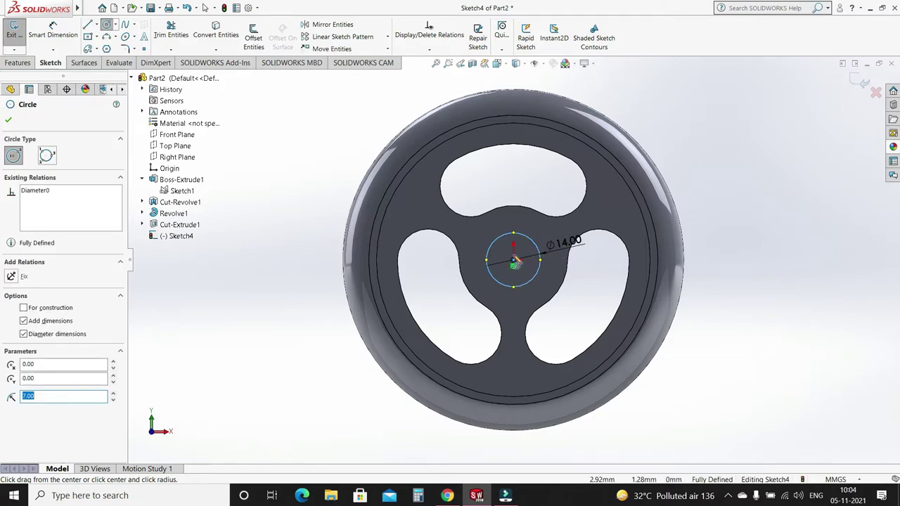
Add a concentric Ø8 circle and move its dimension clear of Ø14.00
click(515, 265)
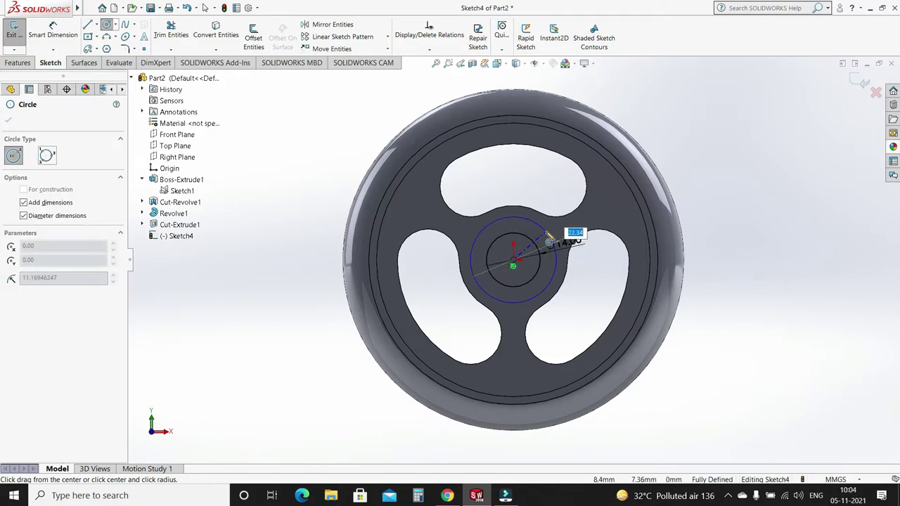
text(8)
key(Return)
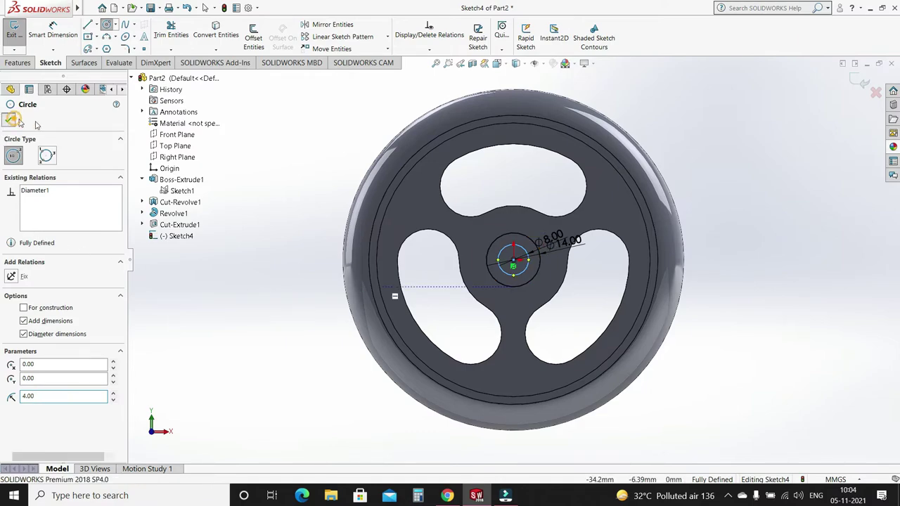
key(Escape)
click(297, 167)
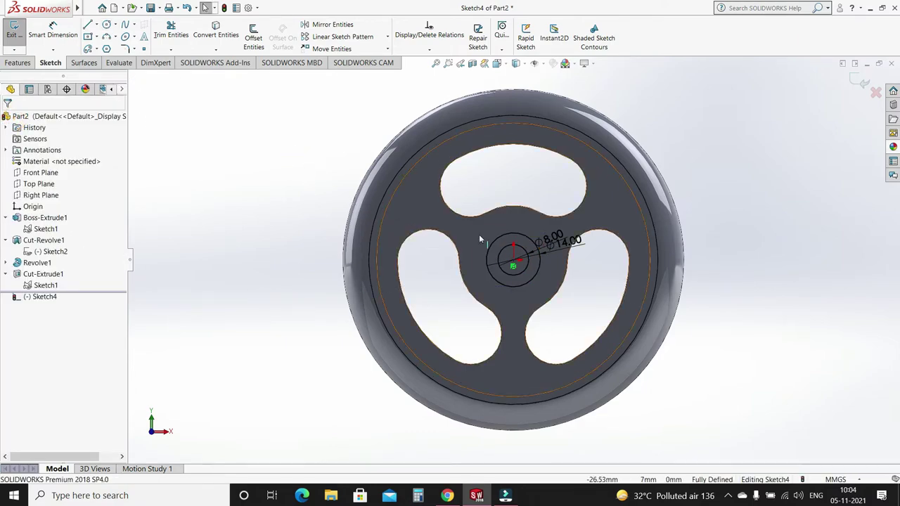
drag(552, 235, 548, 223)
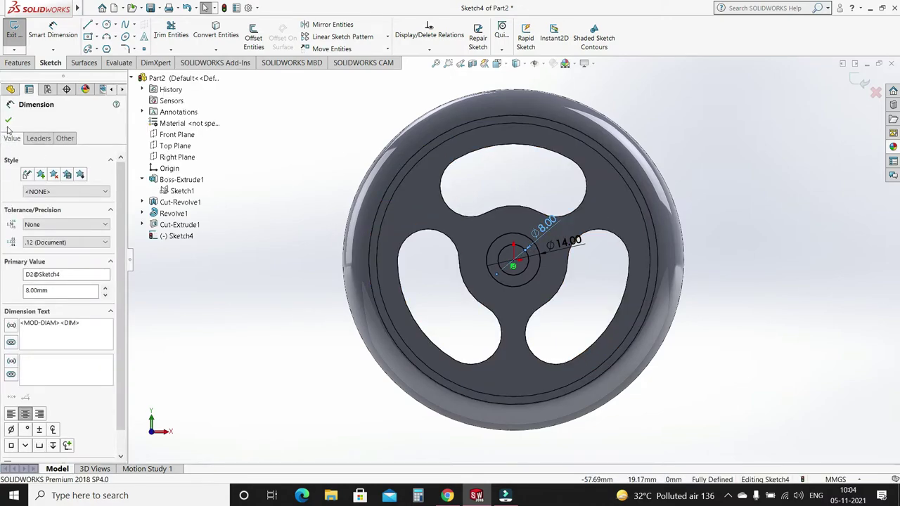
click(360, 160)
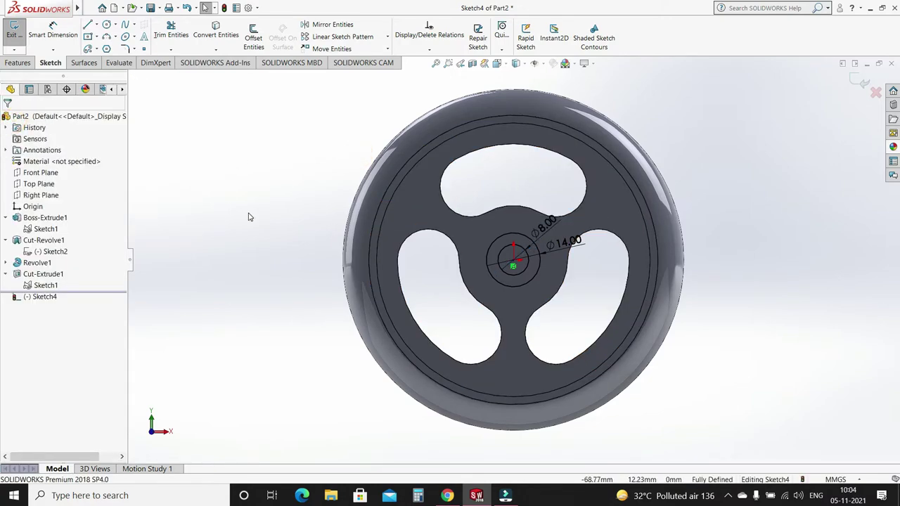
click(17, 63)
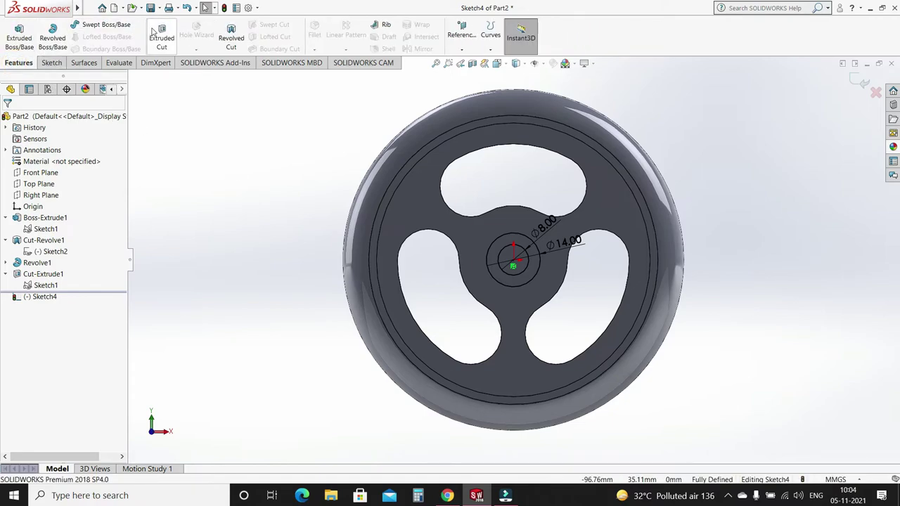
Extrude-cut the inner Ø8 Sketch4 region Through All to make the hub bore
click(154, 34)
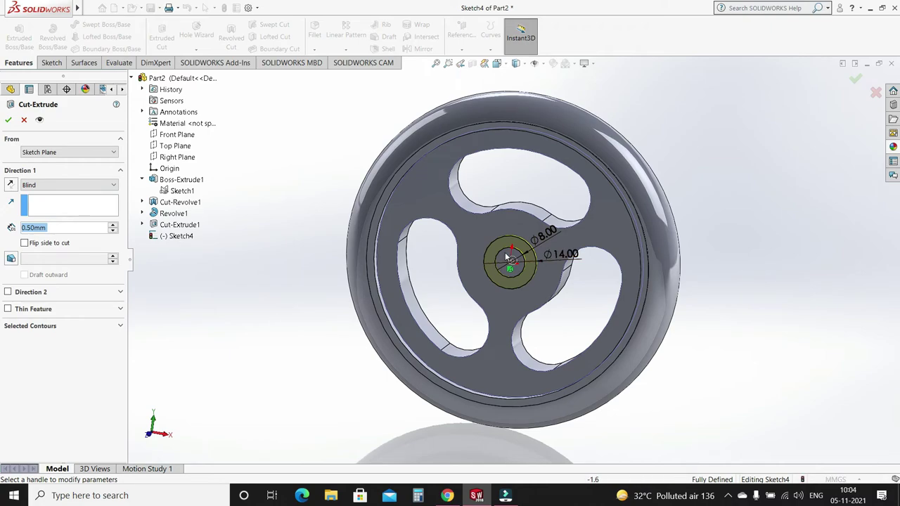
click(44, 327)
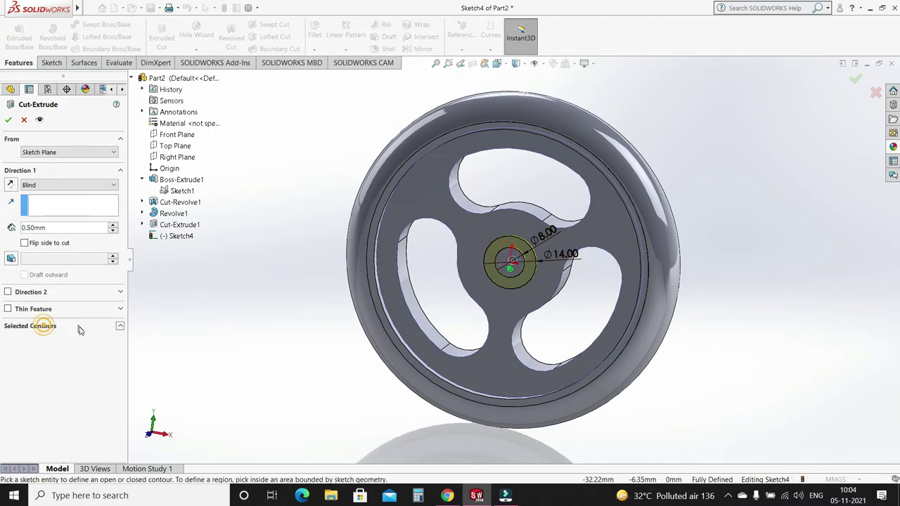
click(509, 261)
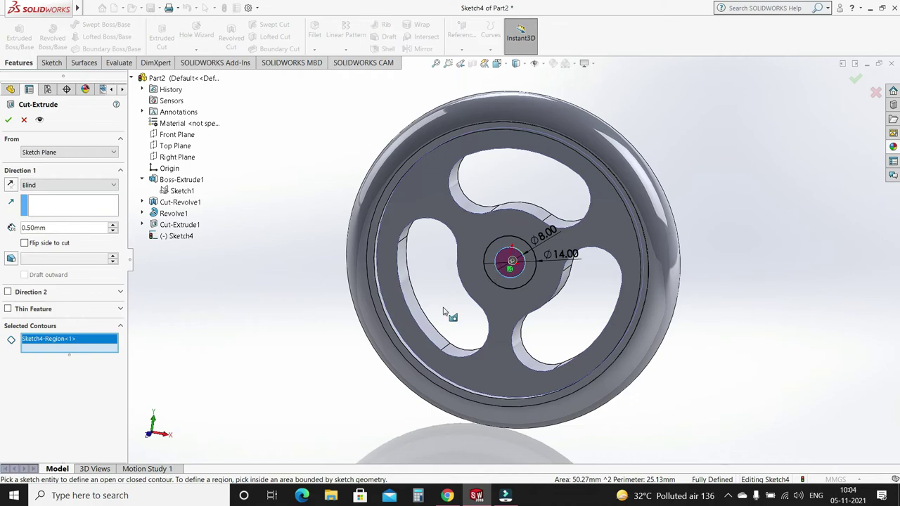
click(35, 185)
click(38, 196)
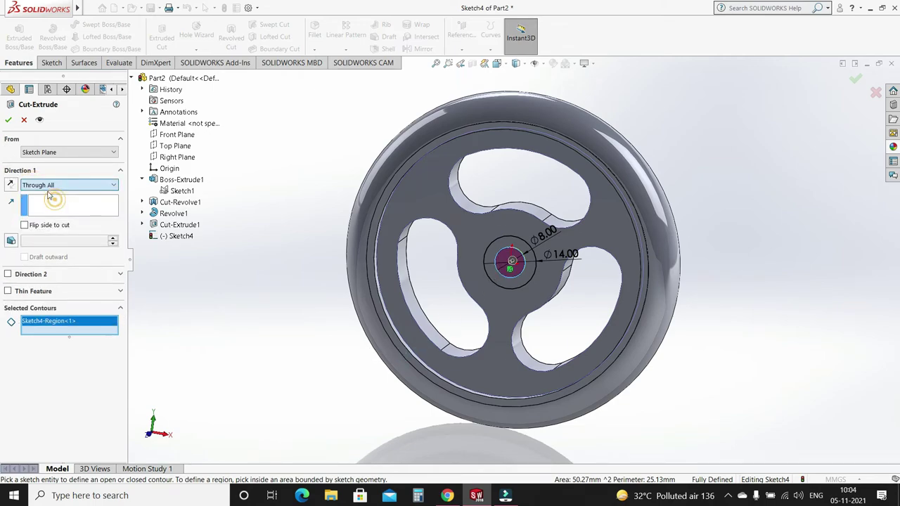
click(9, 122)
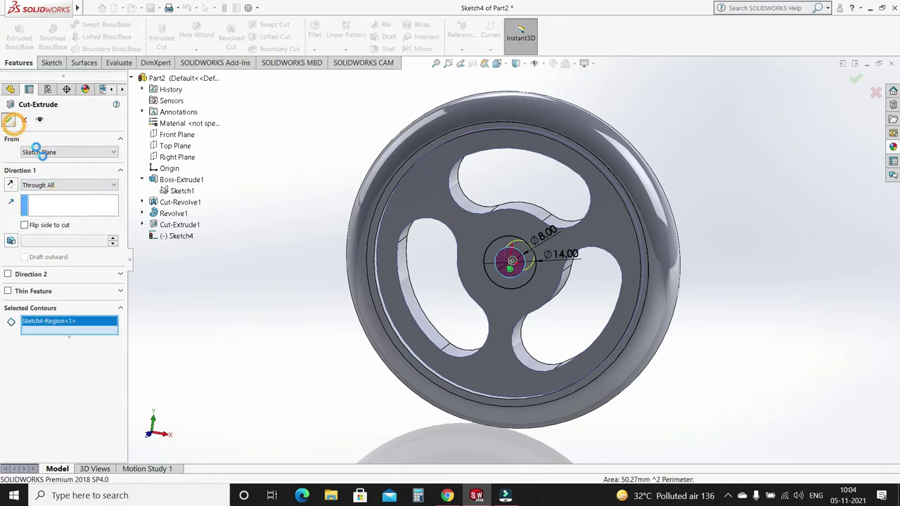
click(319, 253)
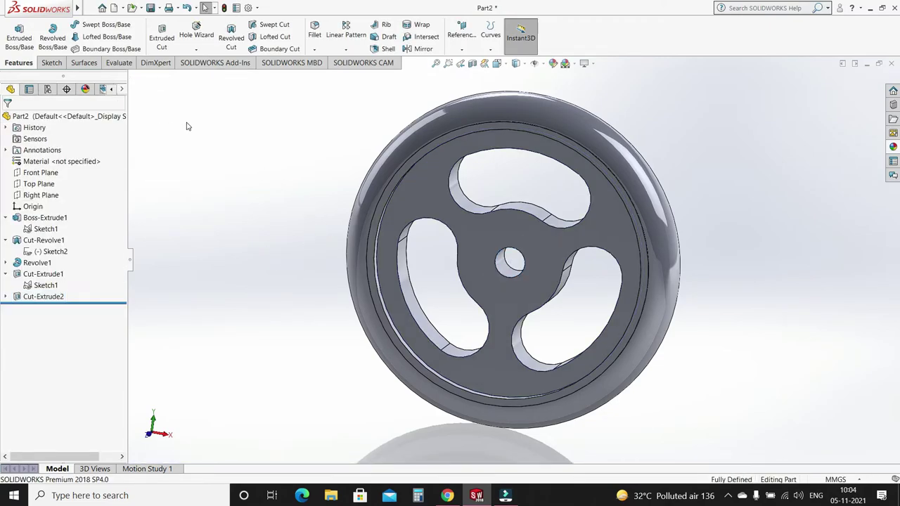
Extrude-cut Sketch4's Ø14 ring 0.50 mm deep (Blind) as the counterbore
click(161, 41)
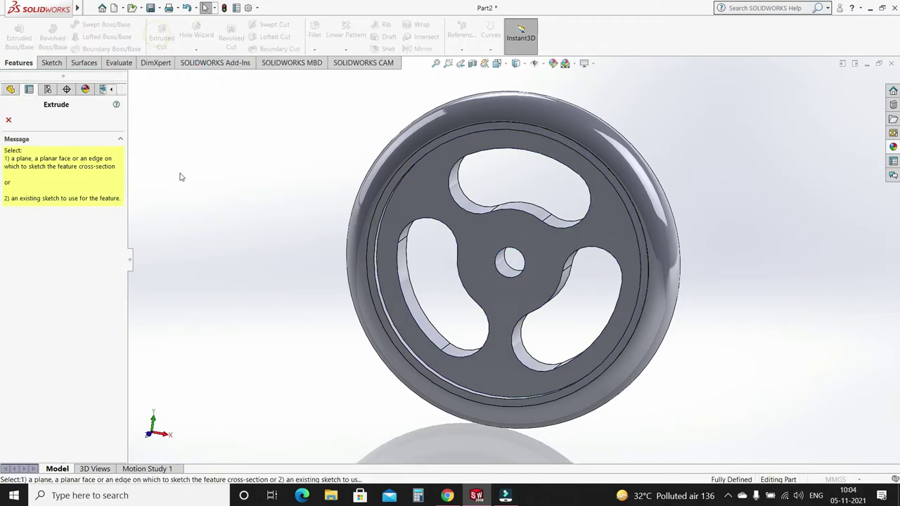
click(143, 236)
click(182, 247)
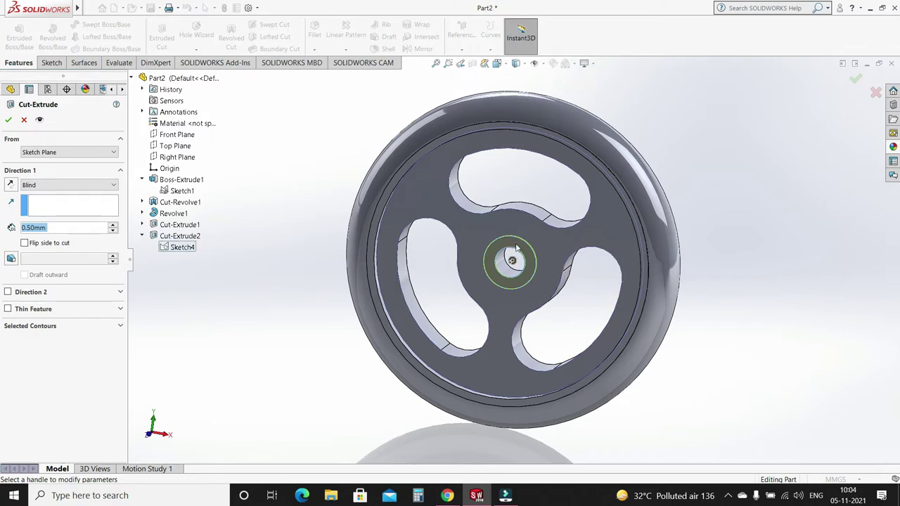
click(8, 120)
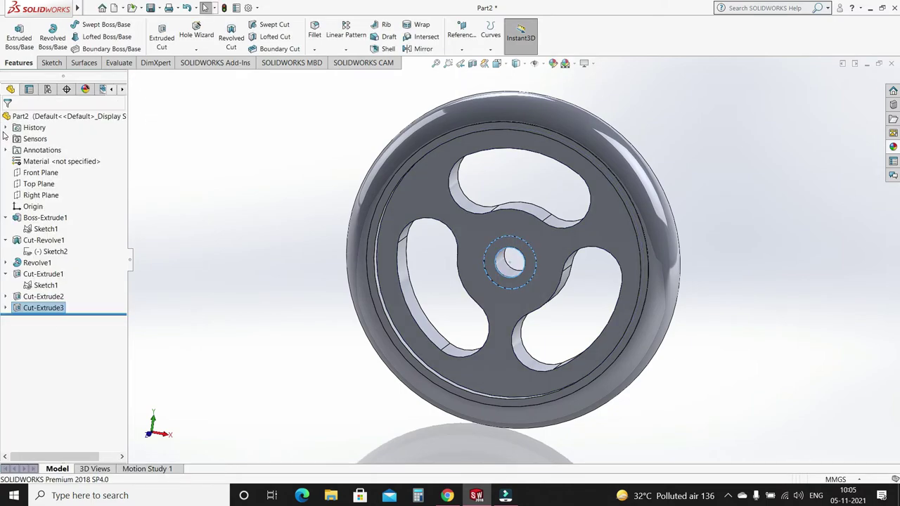
click(256, 238)
Orbit the wheel to an oblique view and select its outer rim
right_click(776, 276)
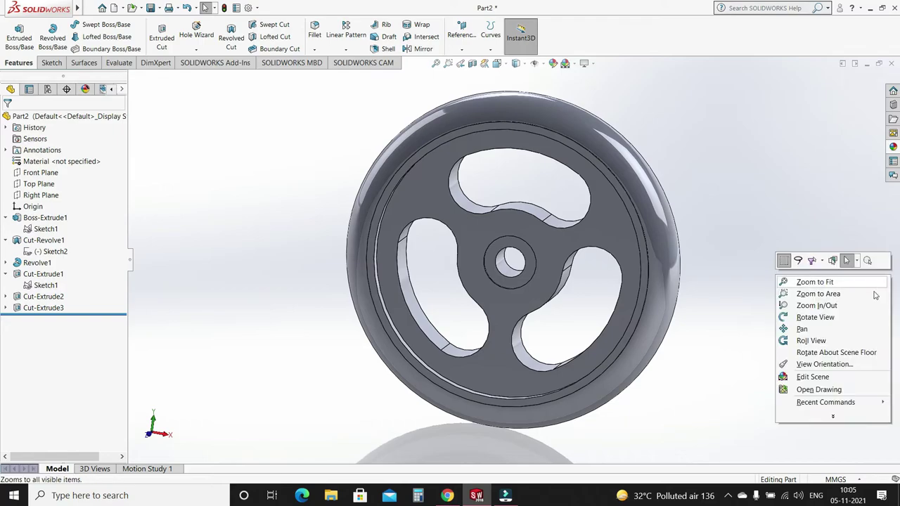
click(847, 316)
mouse_move(797, 307)
mouse_down()
mouse_move(773, 265)
mouse_move(759, 307)
mouse_move(839, 340)
mouse_move(832, 297)
mouse_move(810, 296)
mouse_up()
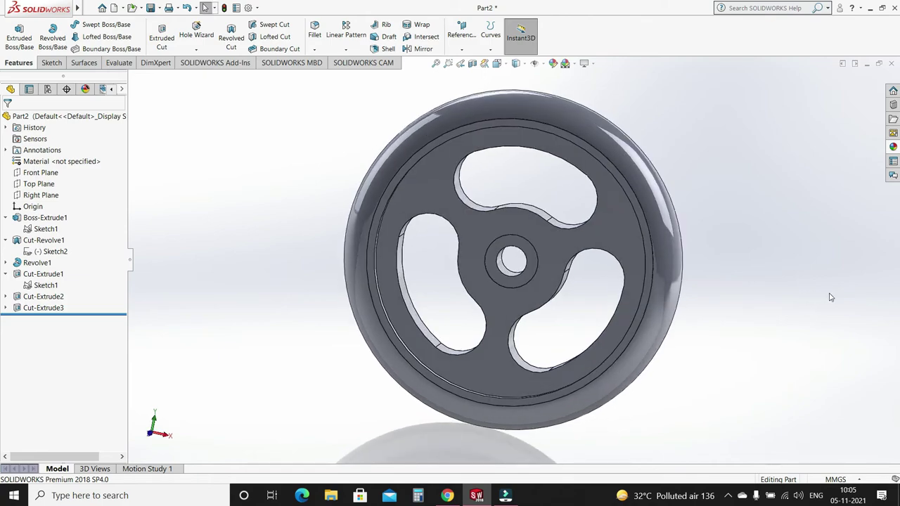
click(661, 191)
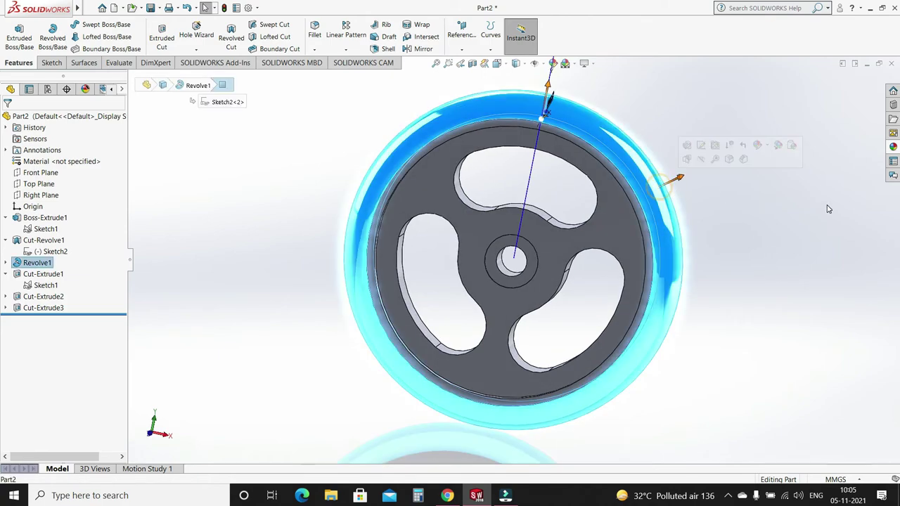
Apply the Rubber > Texture 'tire tread' appearance to the Revolve1 rim, giving it a black tread
click(893, 147)
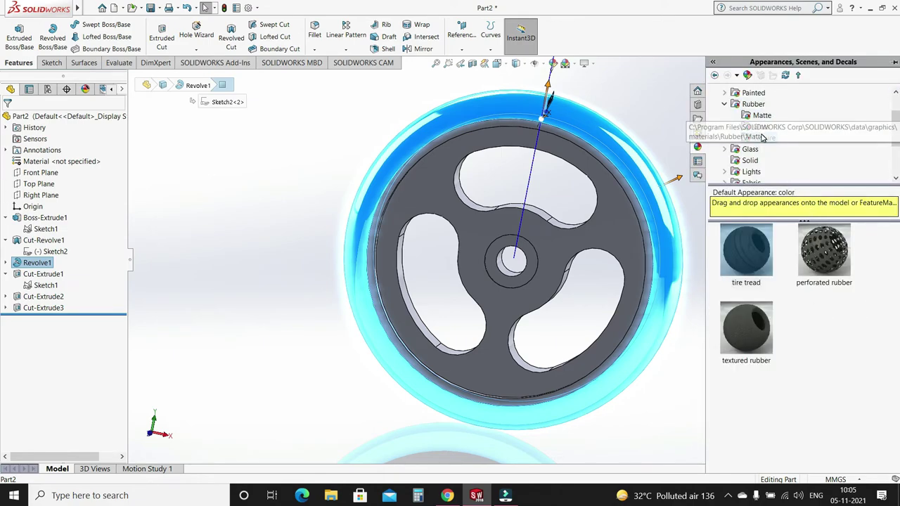
double_click(748, 253)
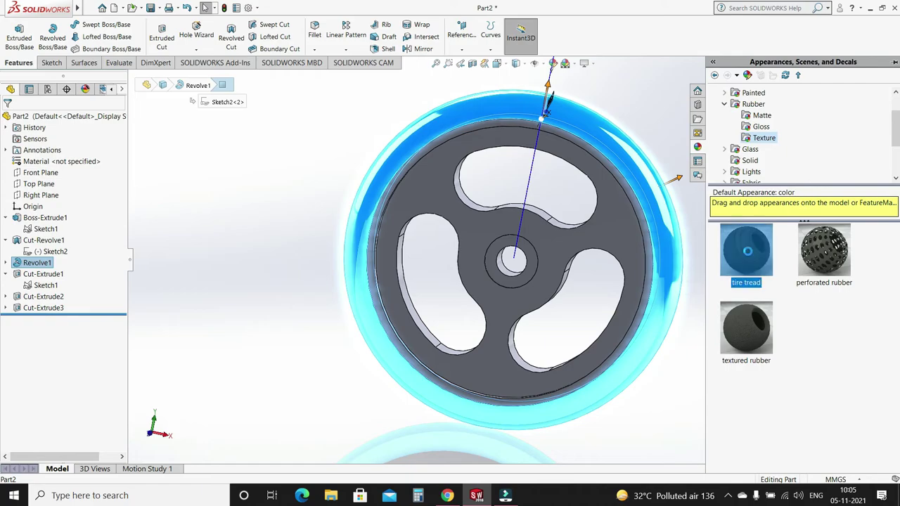
click(648, 132)
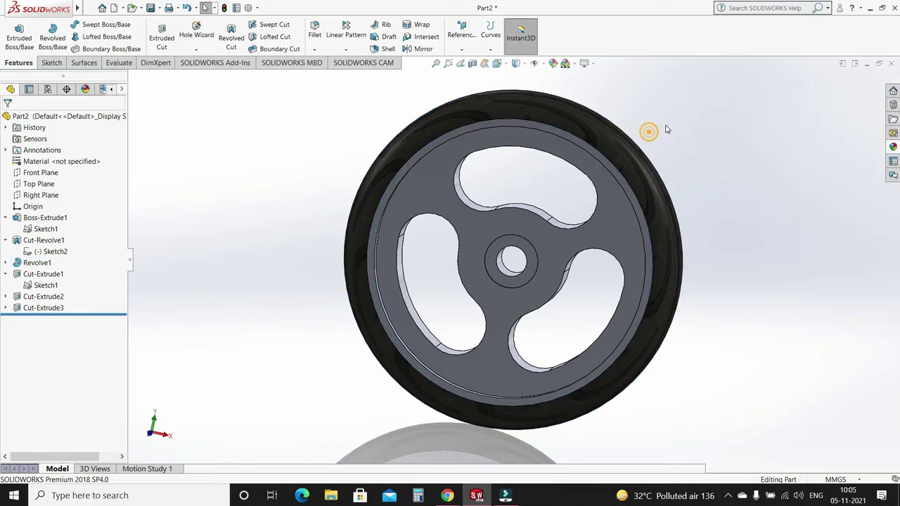
right_click(700, 115)
click(746, 177)
mouse_move(742, 186)
mouse_down()
mouse_move(713, 199)
mouse_move(763, 195)
mouse_move(713, 249)
mouse_move(744, 228)
mouse_move(755, 190)
mouse_move(811, 157)
mouse_move(703, 201)
mouse_move(834, 195)
mouse_move(879, 208)
mouse_move(822, 195)
mouse_move(761, 221)
mouse_move(719, 220)
mouse_move(727, 225)
mouse_move(745, 217)
mouse_move(717, 215)
mouse_move(787, 203)
mouse_up()
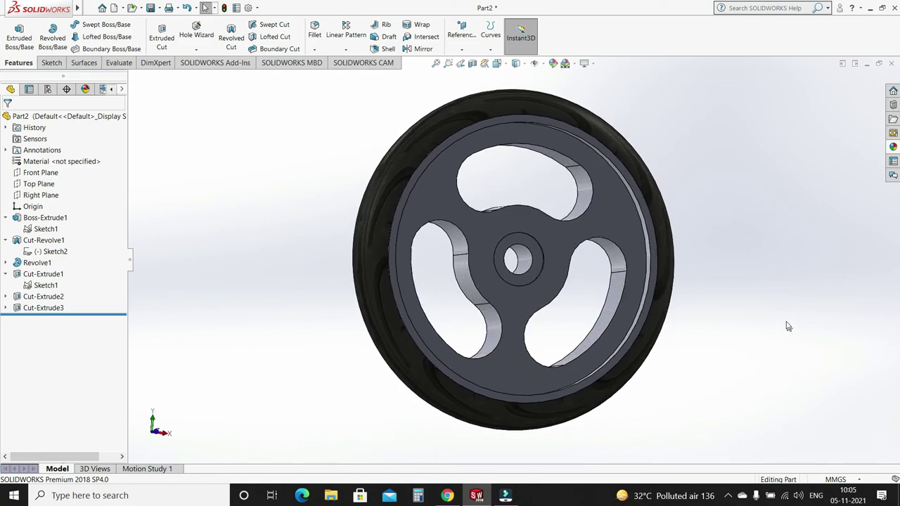
key(ctrl+7)
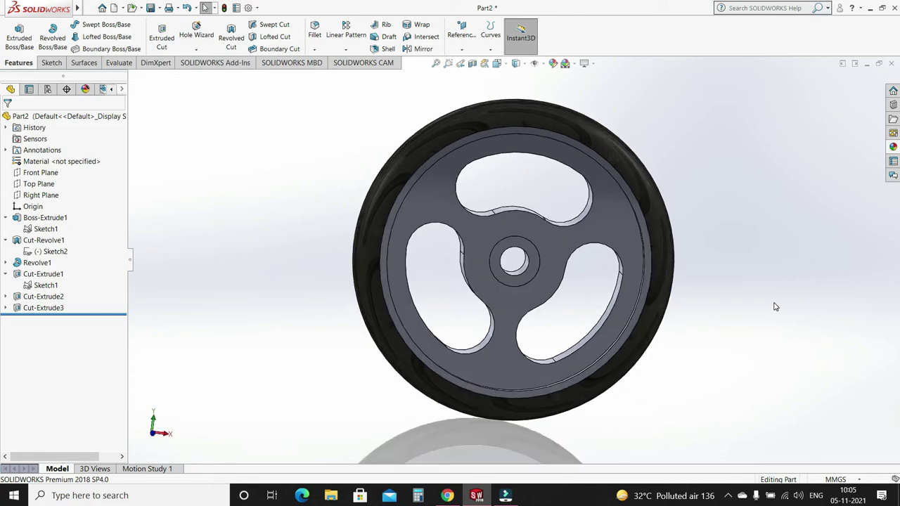